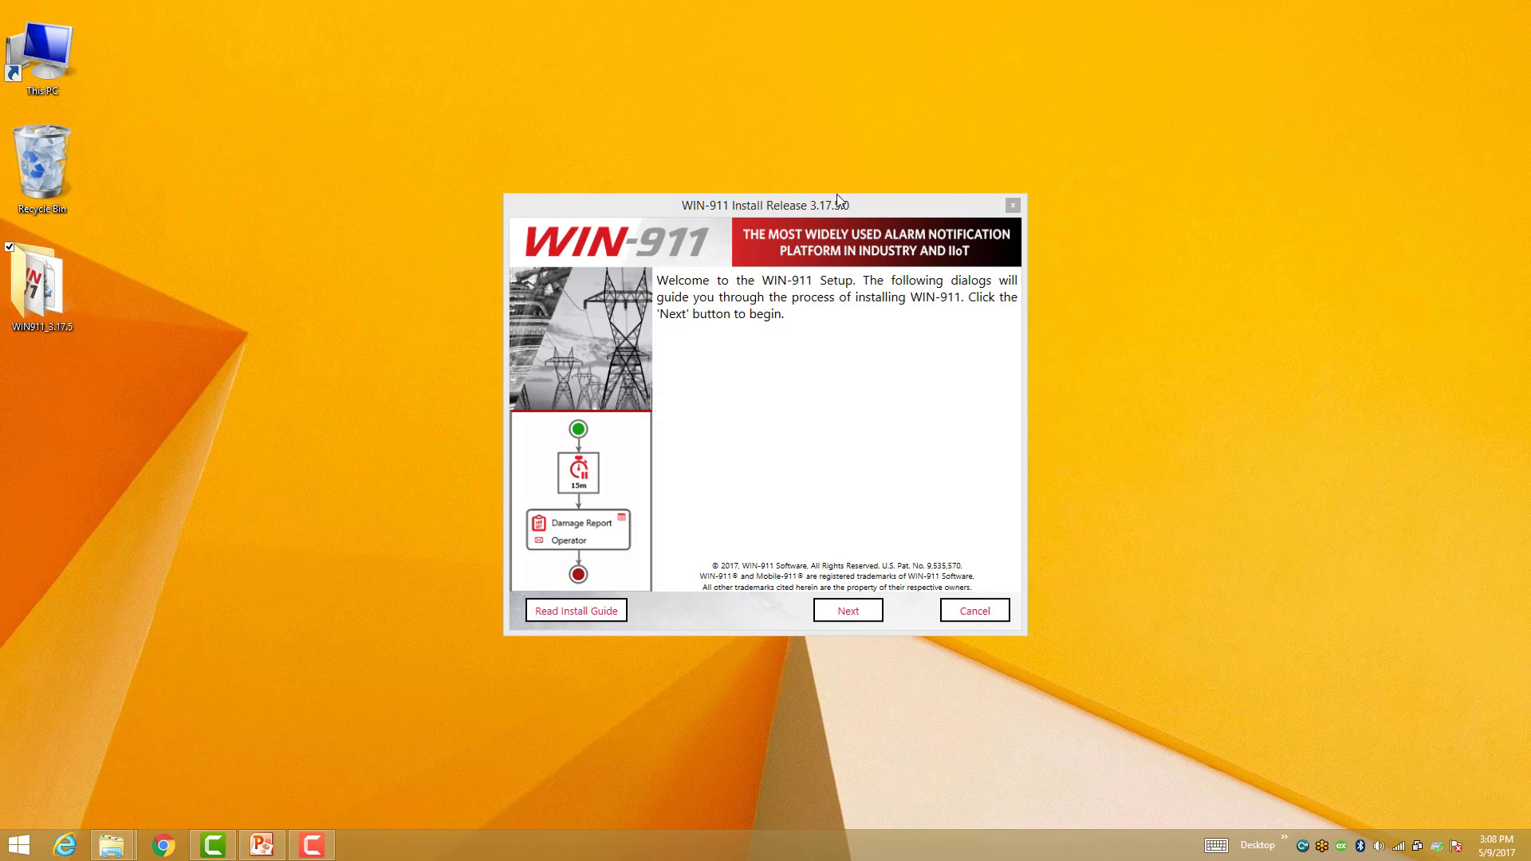
Begin the WIN-911 setup and choose to create a new local SQL Express instance named WIN911
{"action": "left_click_drag", "start_coordinate": [831, 202], "coordinate": [808, 101]}
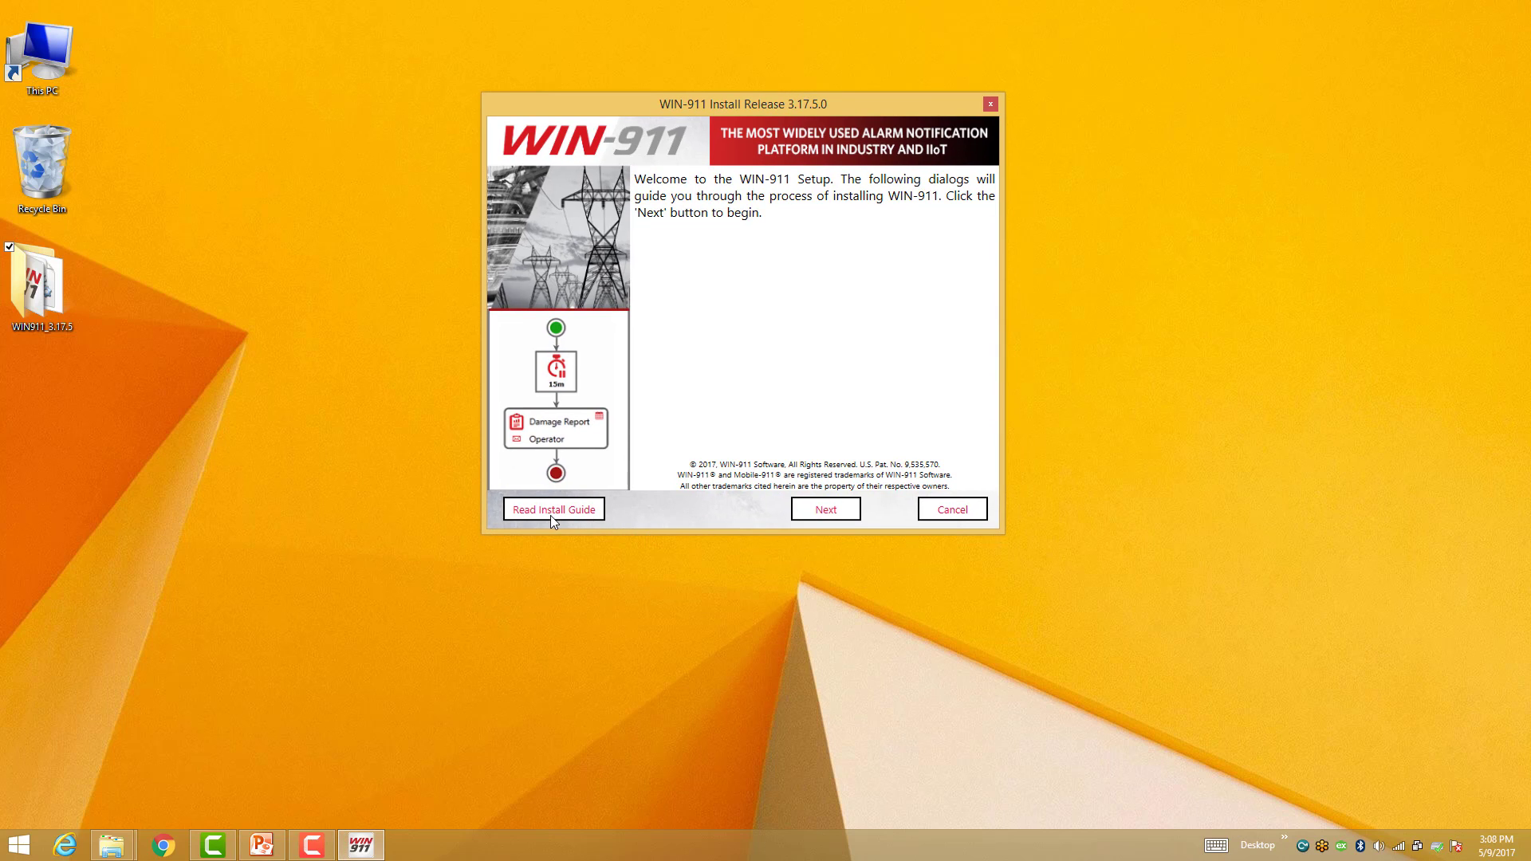
{"action": "left_click", "coordinate": [840, 518]}
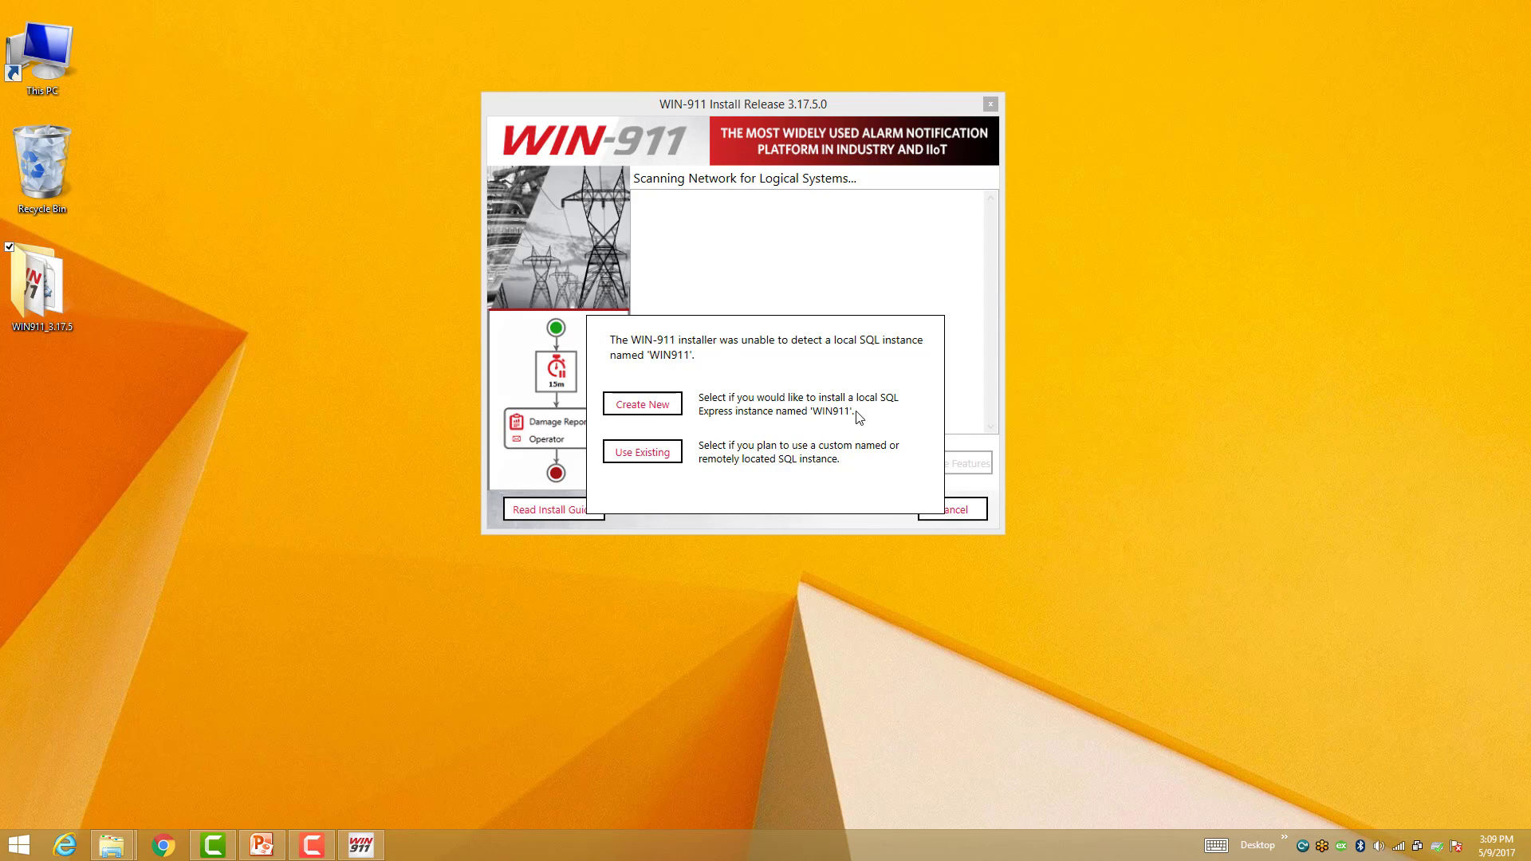
{"action": "left_click", "coordinate": [643, 406]}
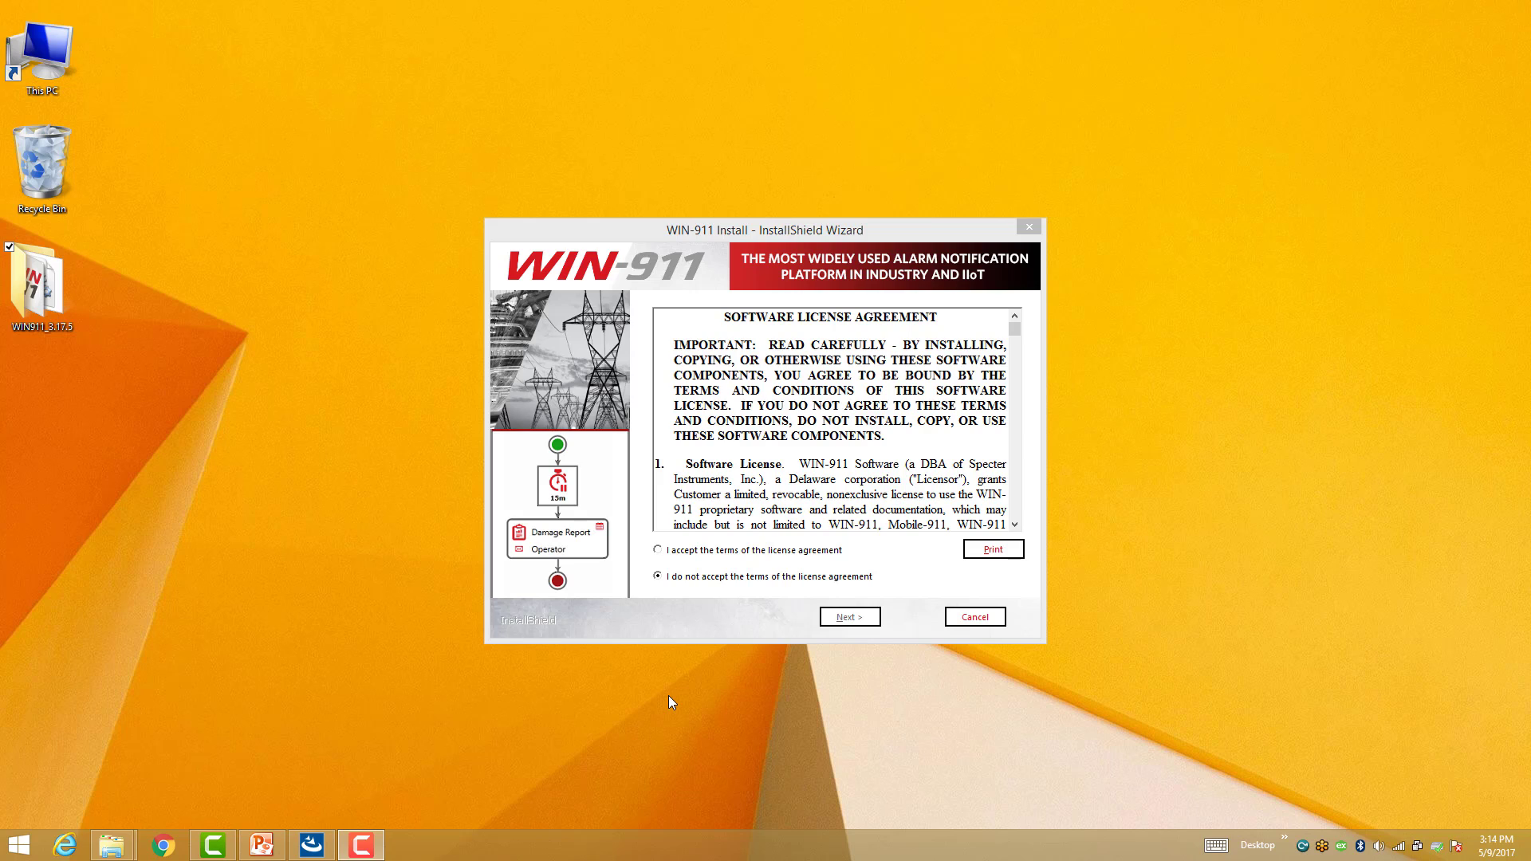
Accept the terms of the software license agreement, look through to its end, and continue the installation
{"action": "left_click", "coordinate": [803, 553]}
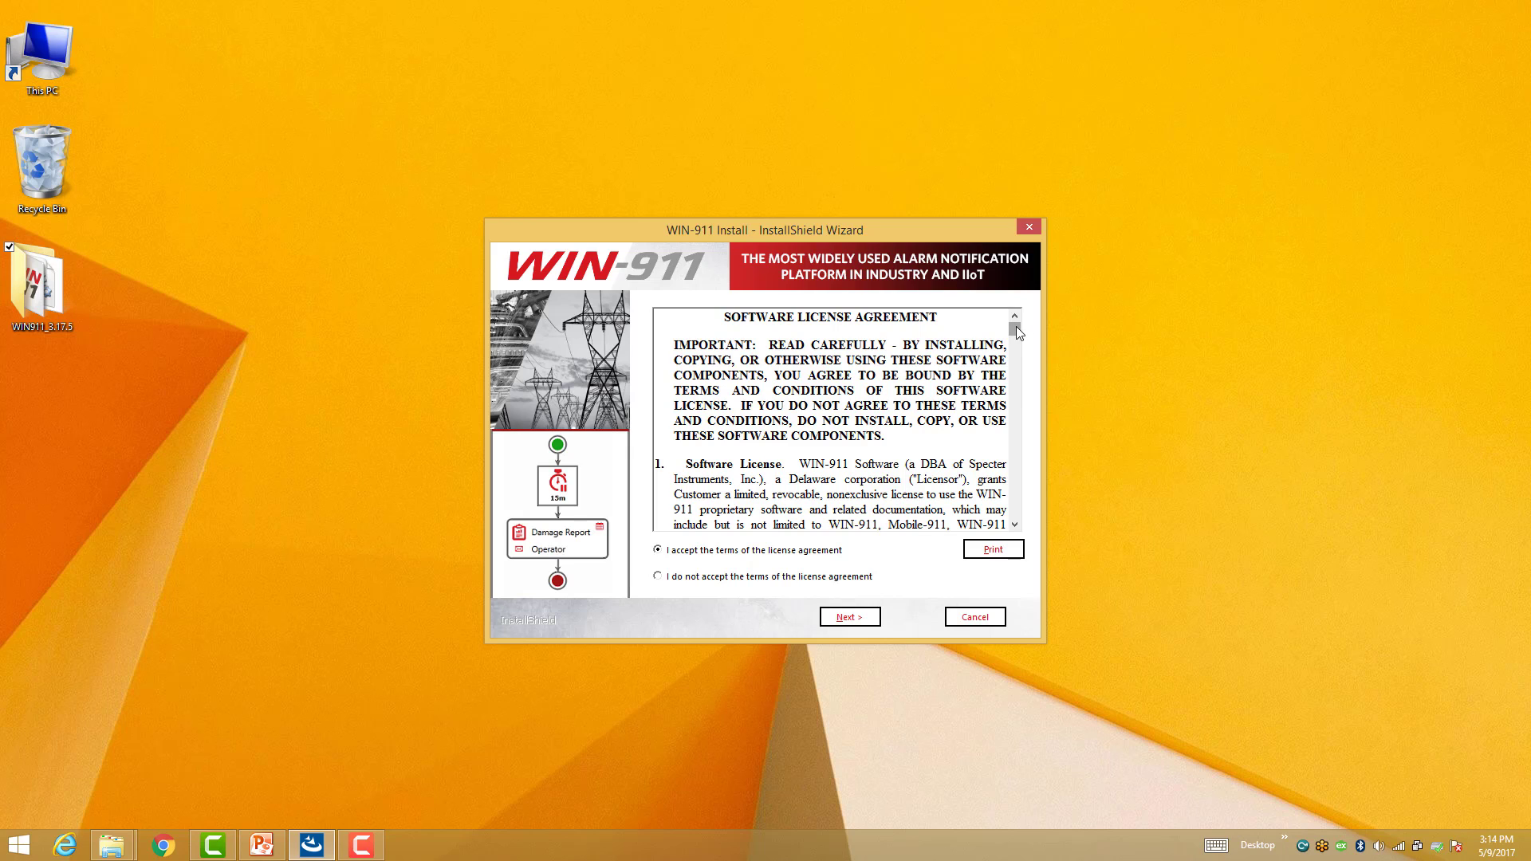
{"action": "left_click_drag", "start_coordinate": [1016, 327], "coordinate": [1017, 558]}
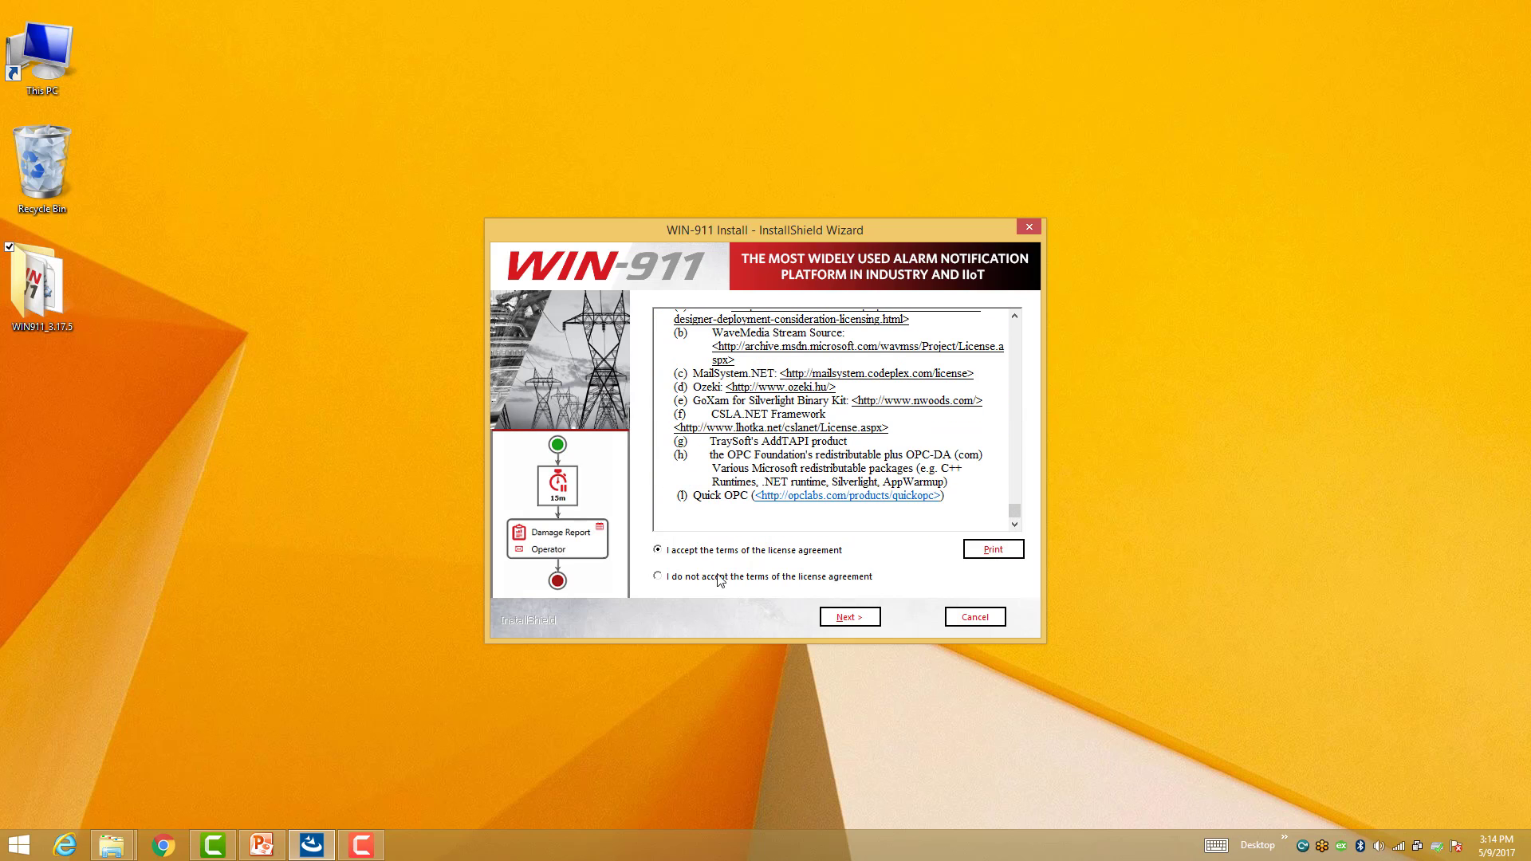
{"action": "left_click", "coordinate": [860, 622]}
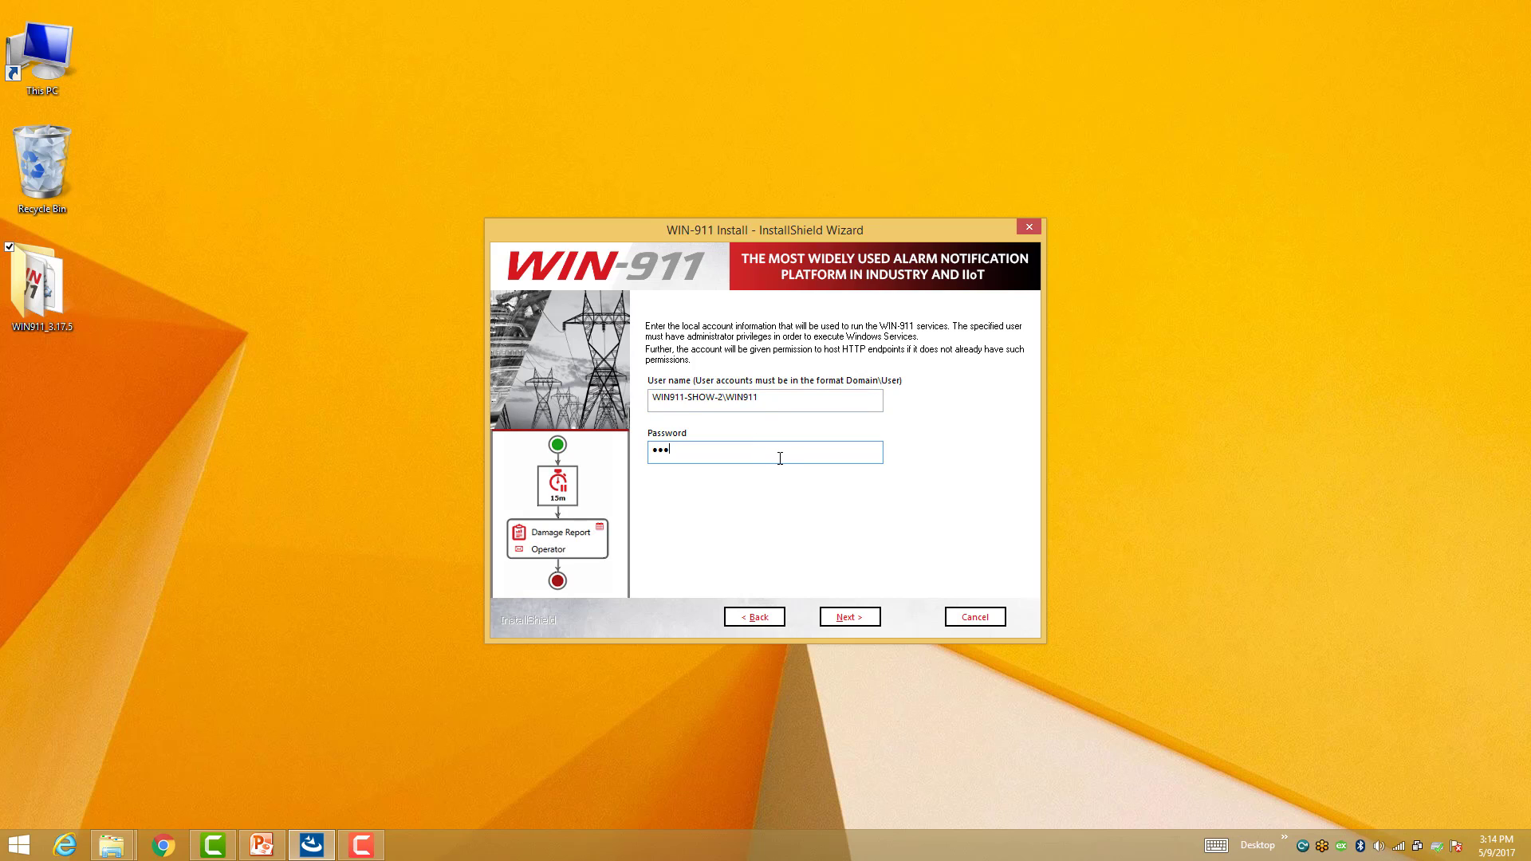
Enter the service account's password and accept WIN911-SHOW-2\WIN911 as the database server
{"action": "type", "text": "••••••••"}
{"action": "left_click", "coordinate": [850, 616]}
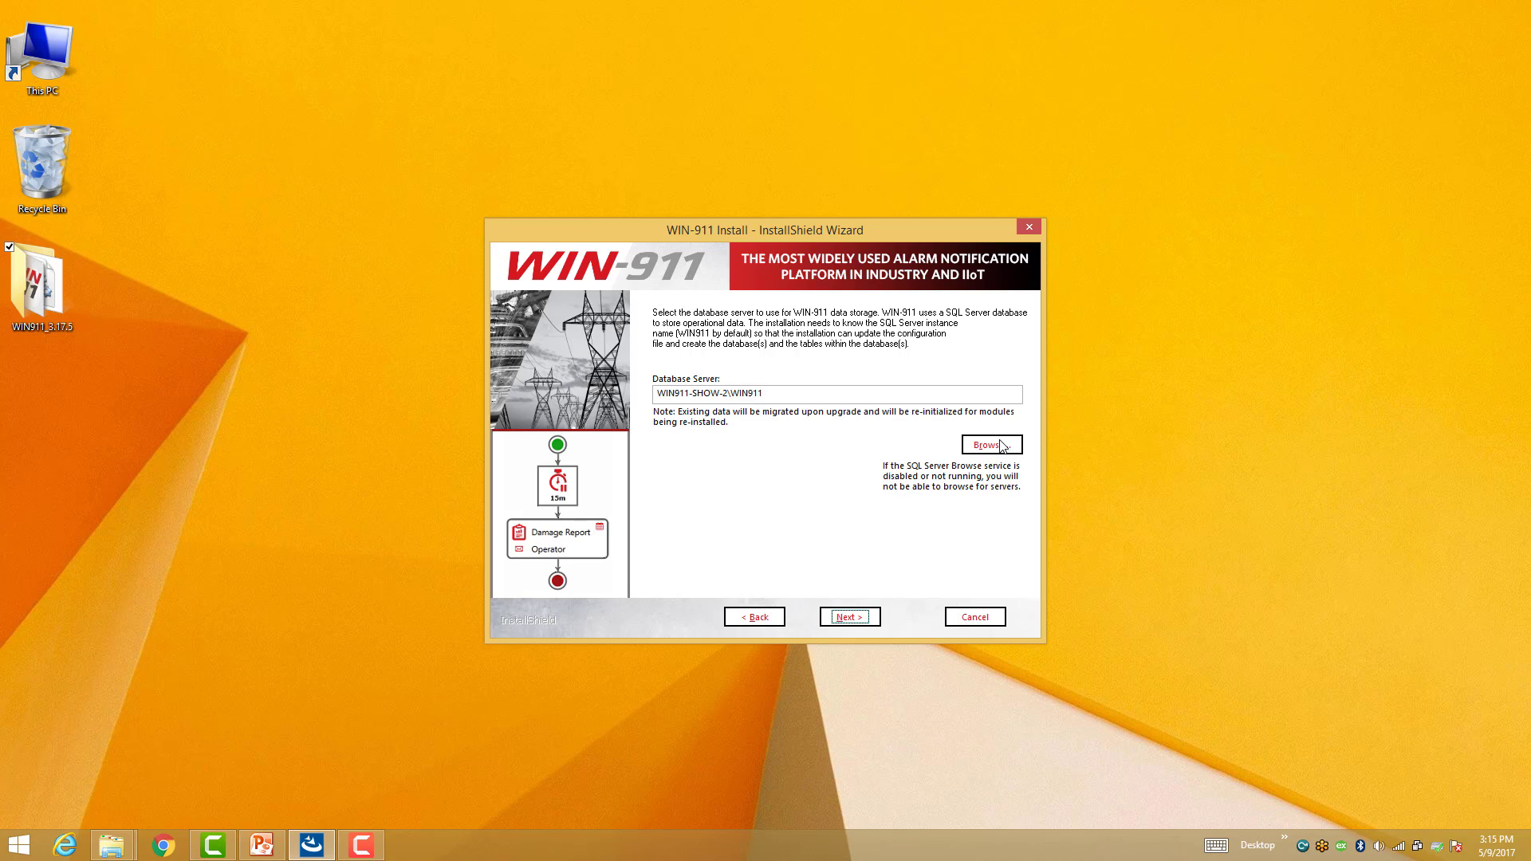
{"action": "left_click", "coordinate": [867, 622]}
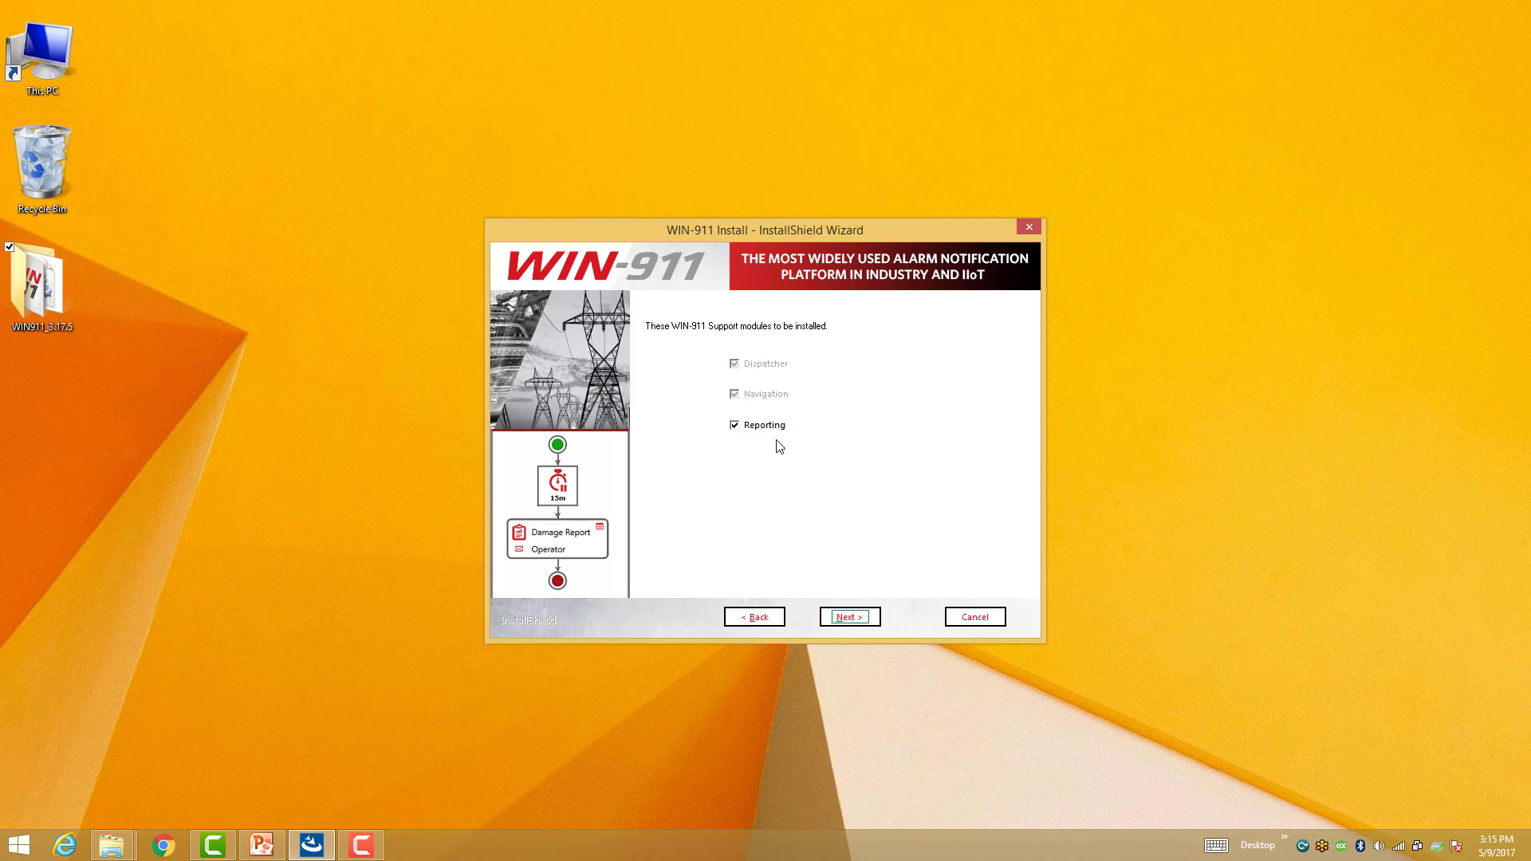
Keep the Reporting support module, select the InTouch, CIMPLICITY, iFIX, FactoryTalk Alarms and Events and OPC DA source modules, and confirm the multiple selection
{"action": "left_click", "coordinate": [850, 617]}
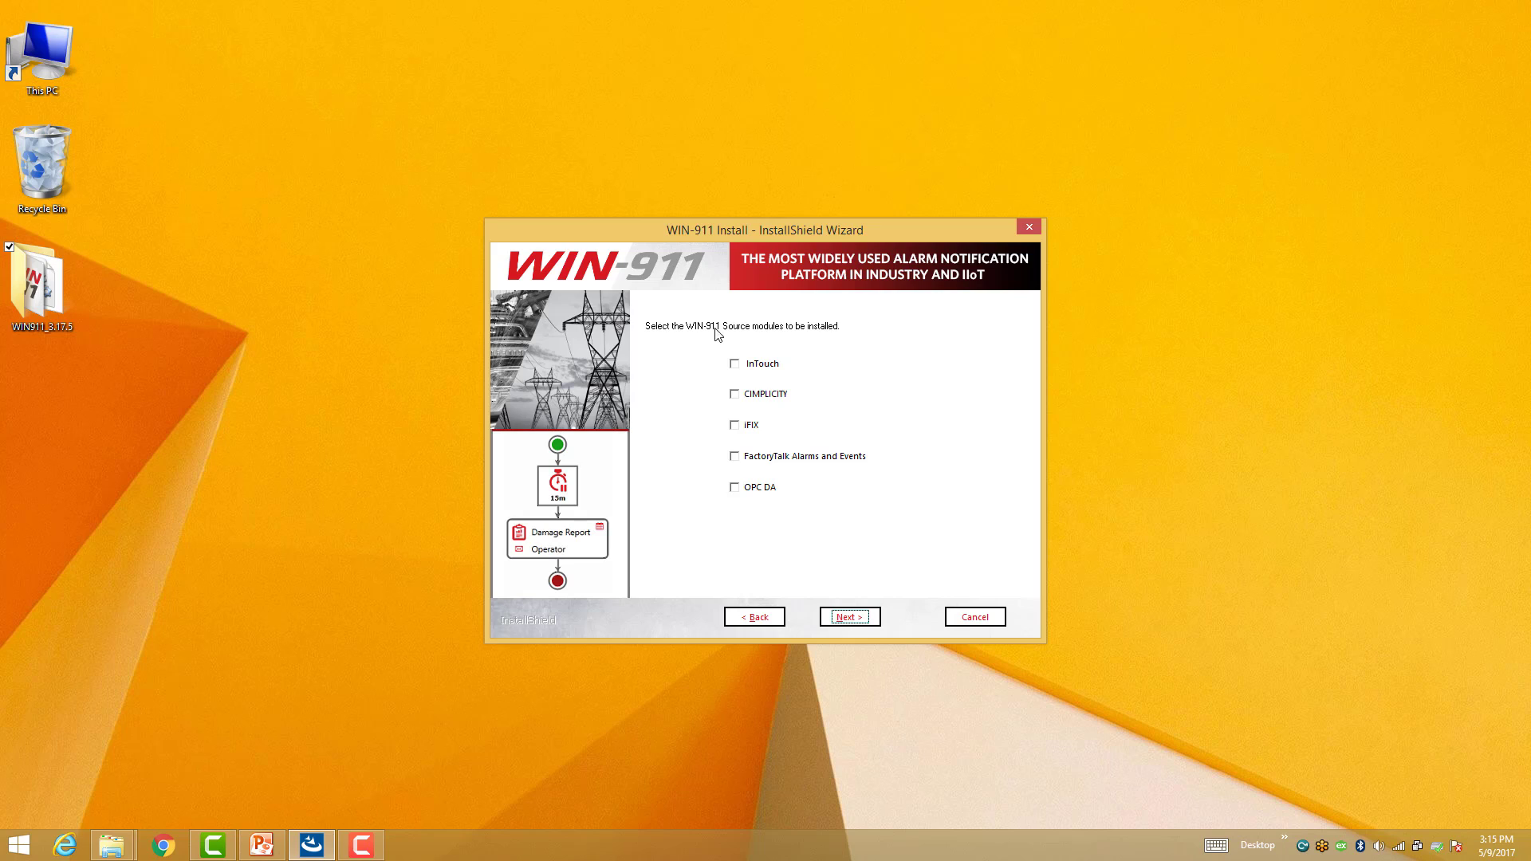
{"action": "left_click", "coordinate": [757, 490]}
{"action": "left_click", "coordinate": [772, 456]}
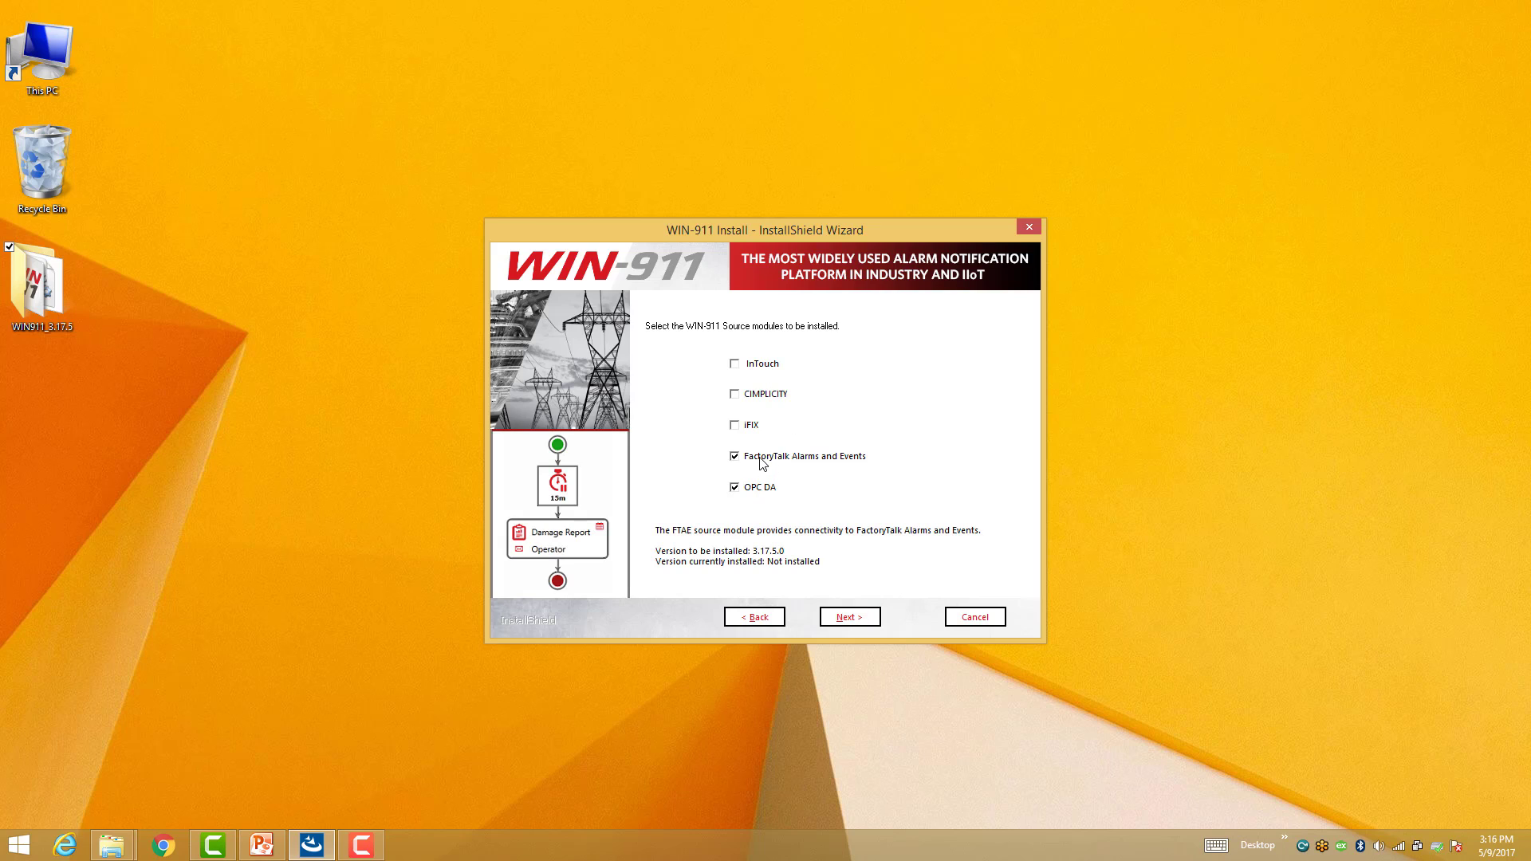
{"action": "left_click", "coordinate": [746, 432]}
{"action": "left_click", "coordinate": [772, 399]}
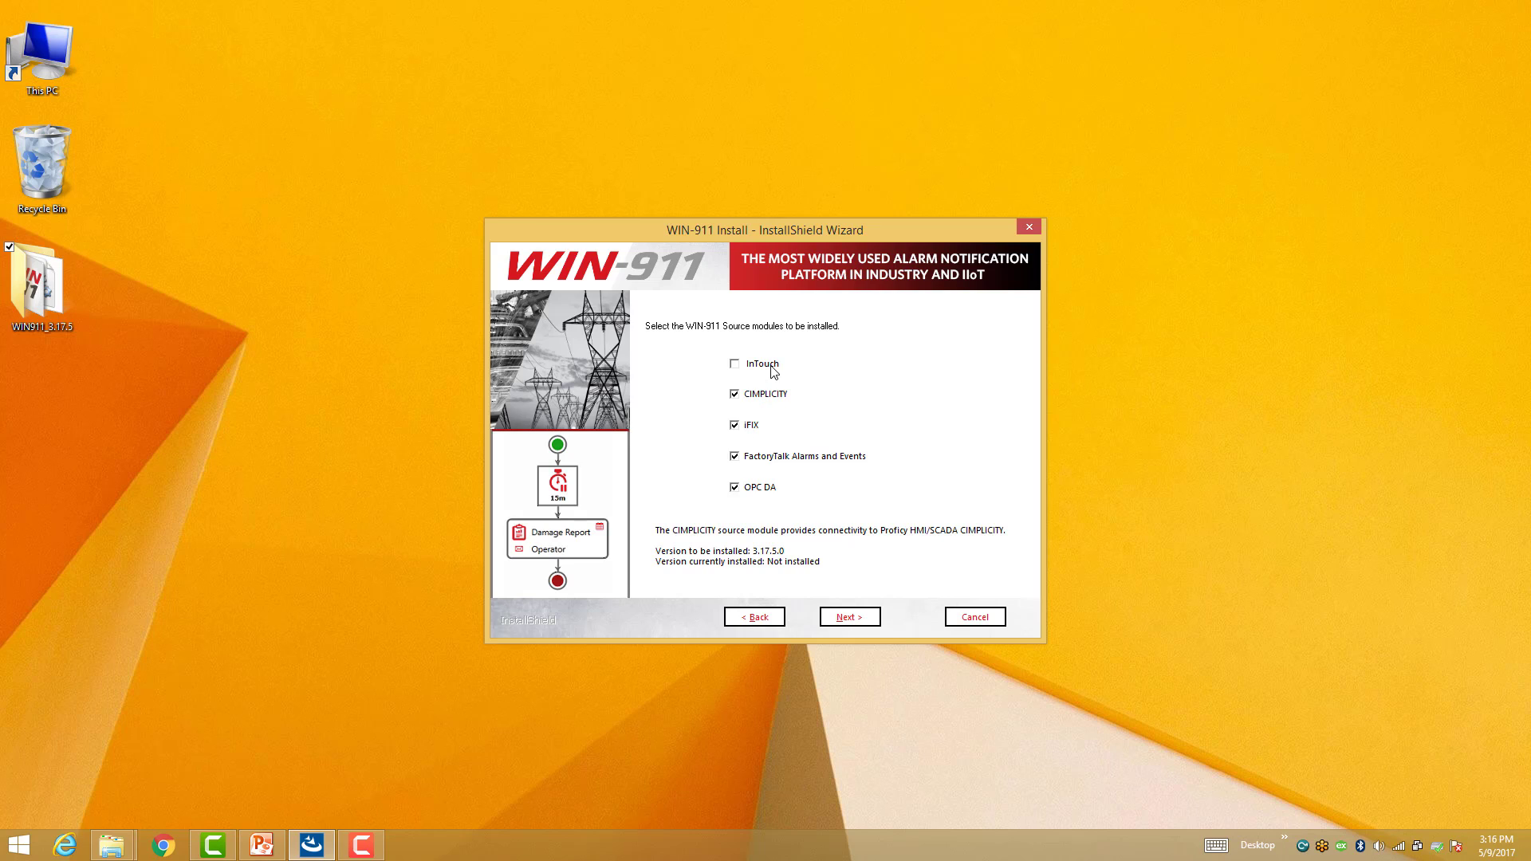
{"action": "left_click", "coordinate": [772, 369]}
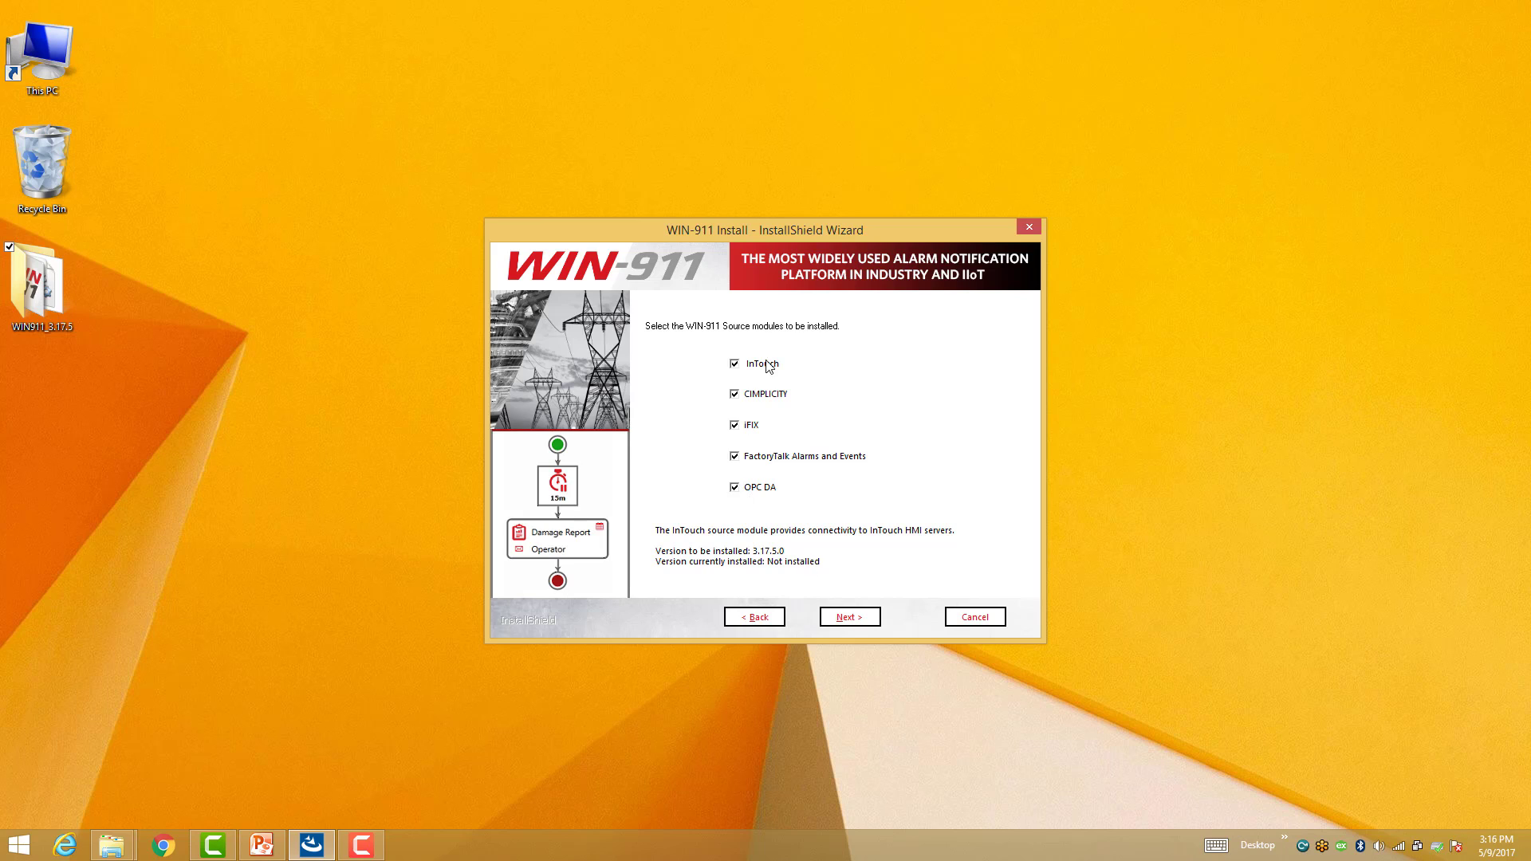
{"action": "left_click", "coordinate": [864, 618]}
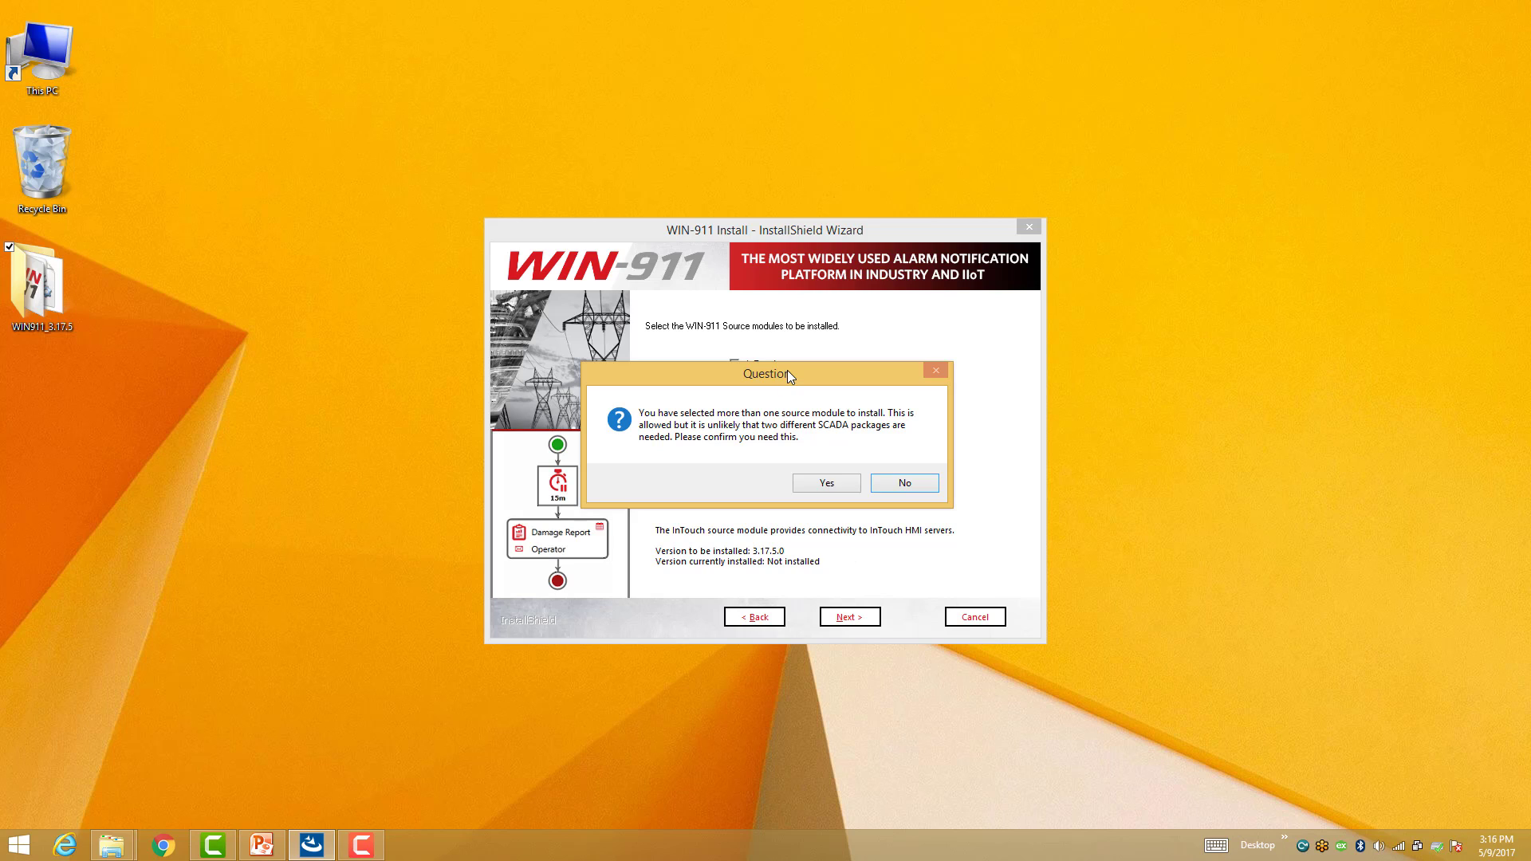
{"action": "left_click_drag", "start_coordinate": [787, 370], "coordinate": [813, 529]}
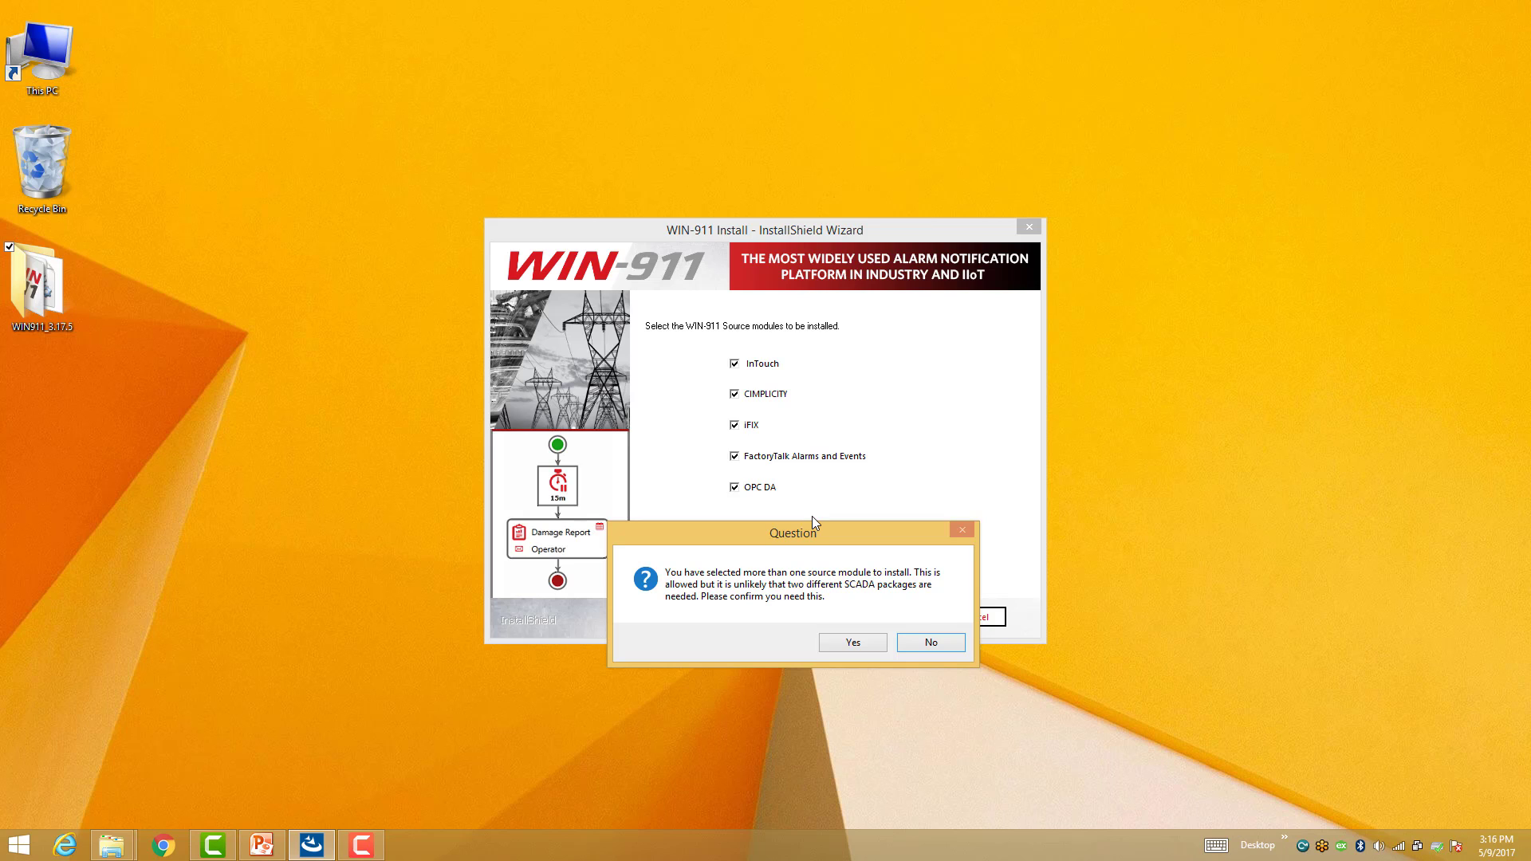
{"action": "left_click", "coordinate": [852, 643]}
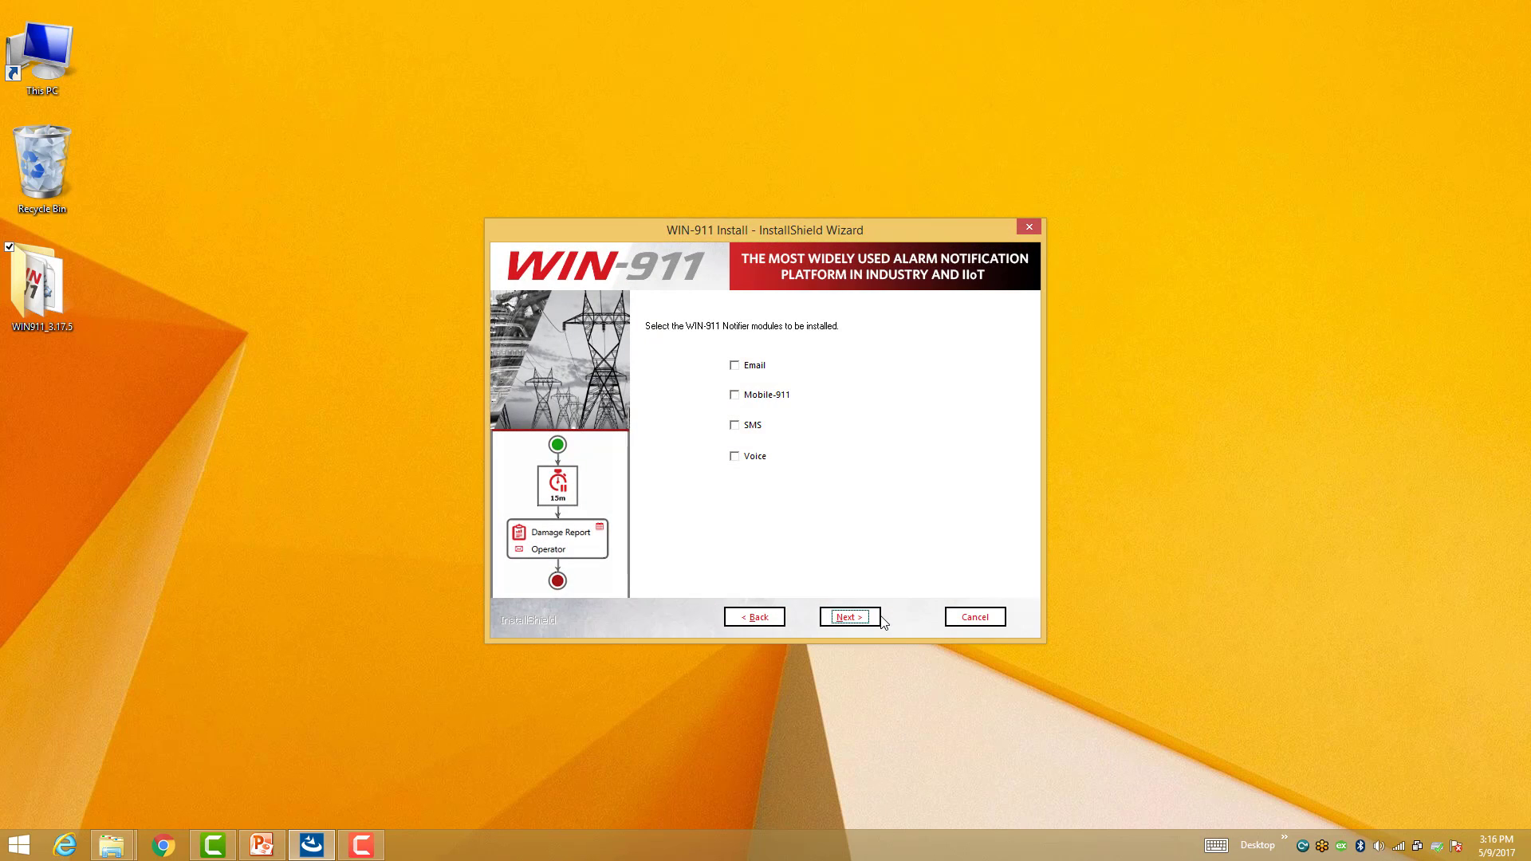
Select the Email, Mobile-911, SMS and Voice notifier modules and approve the list of items to install
{"action": "left_click", "coordinate": [762, 459]}
{"action": "left_click", "coordinate": [755, 426]}
{"action": "left_click", "coordinate": [762, 397]}
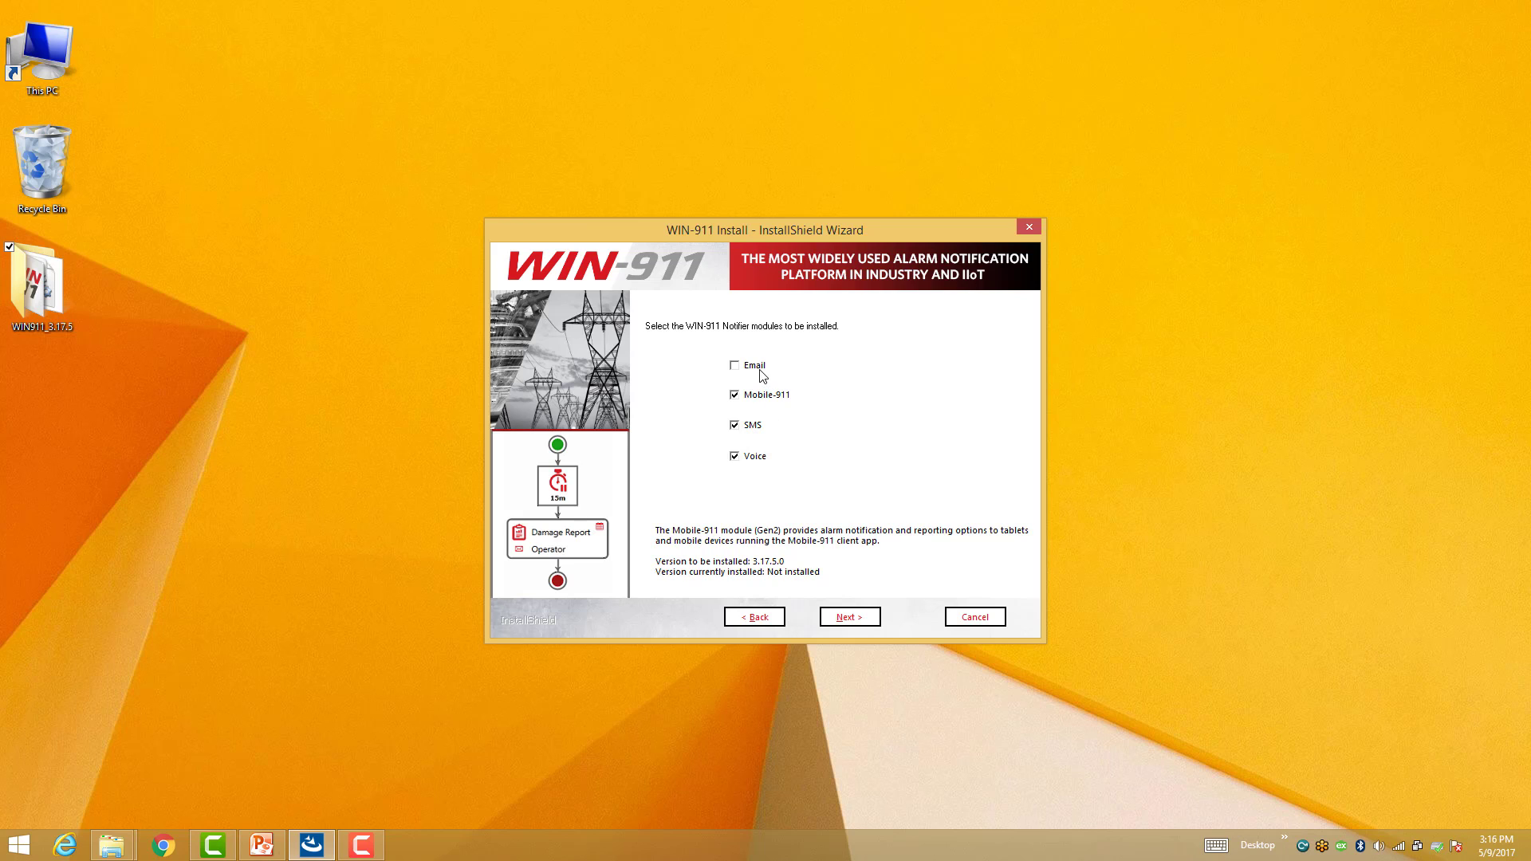
{"action": "left_click", "coordinate": [864, 619]}
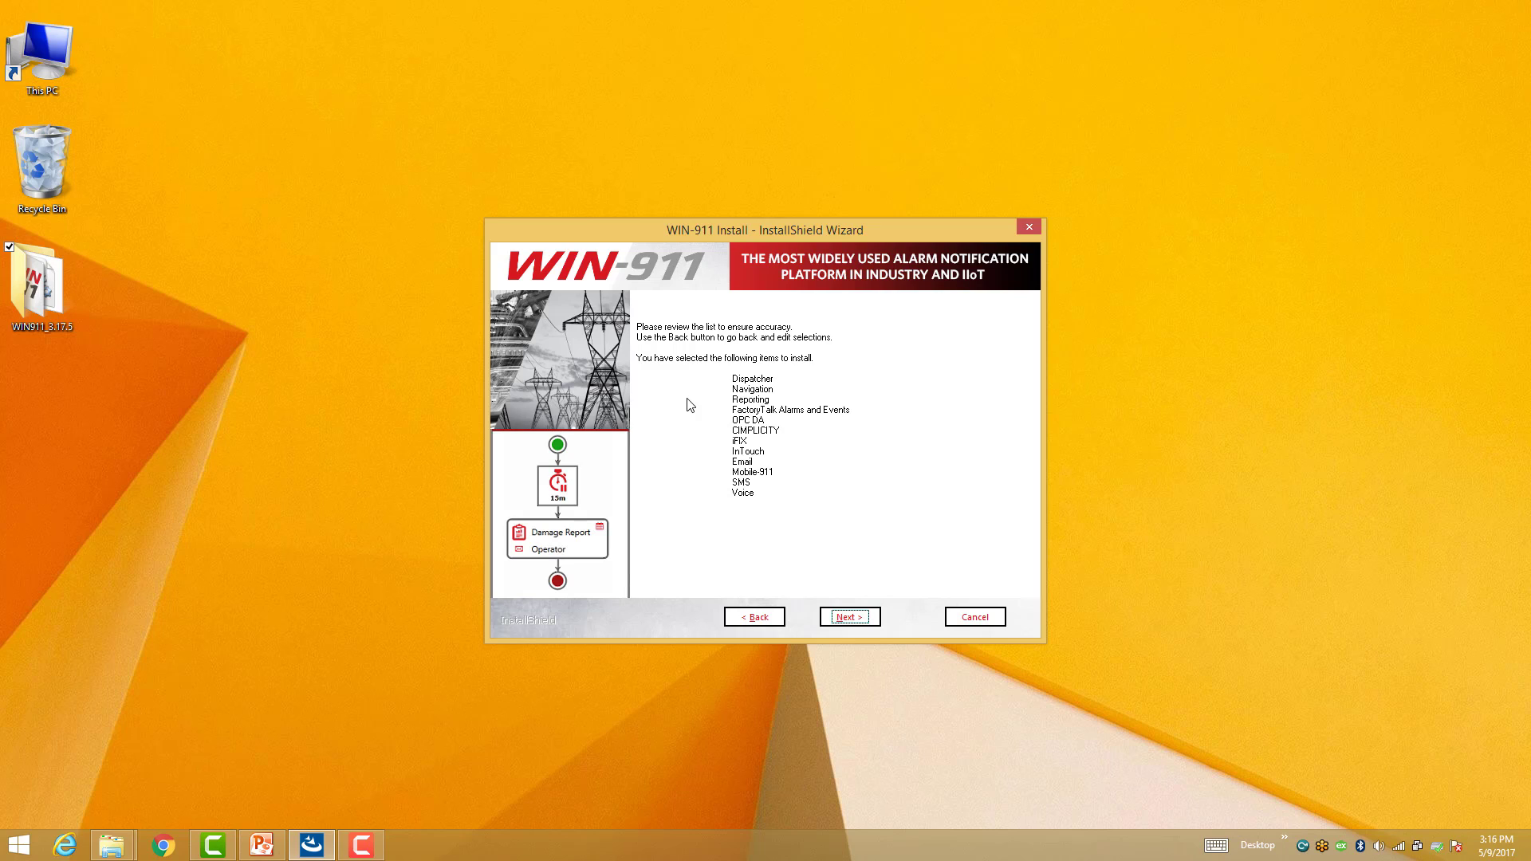
{"action": "left_click", "coordinate": [853, 617]}
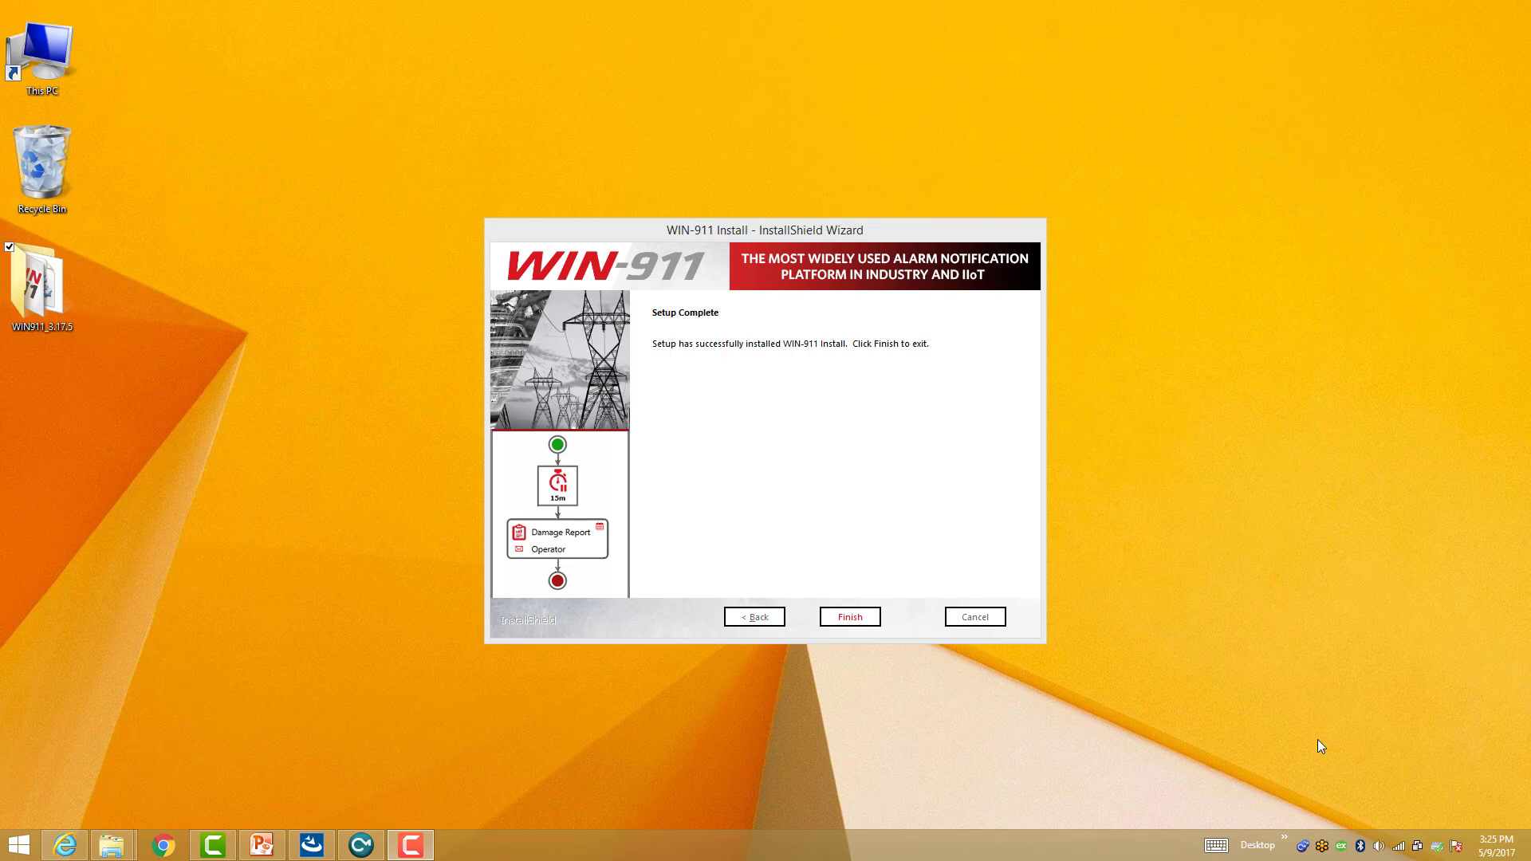
Switch to the licensing slide in PowerPoint Viewer and launch CodeMeter Control Center, placing its window clear of the numbered instructions
{"action": "left_click", "coordinate": [261, 844]}
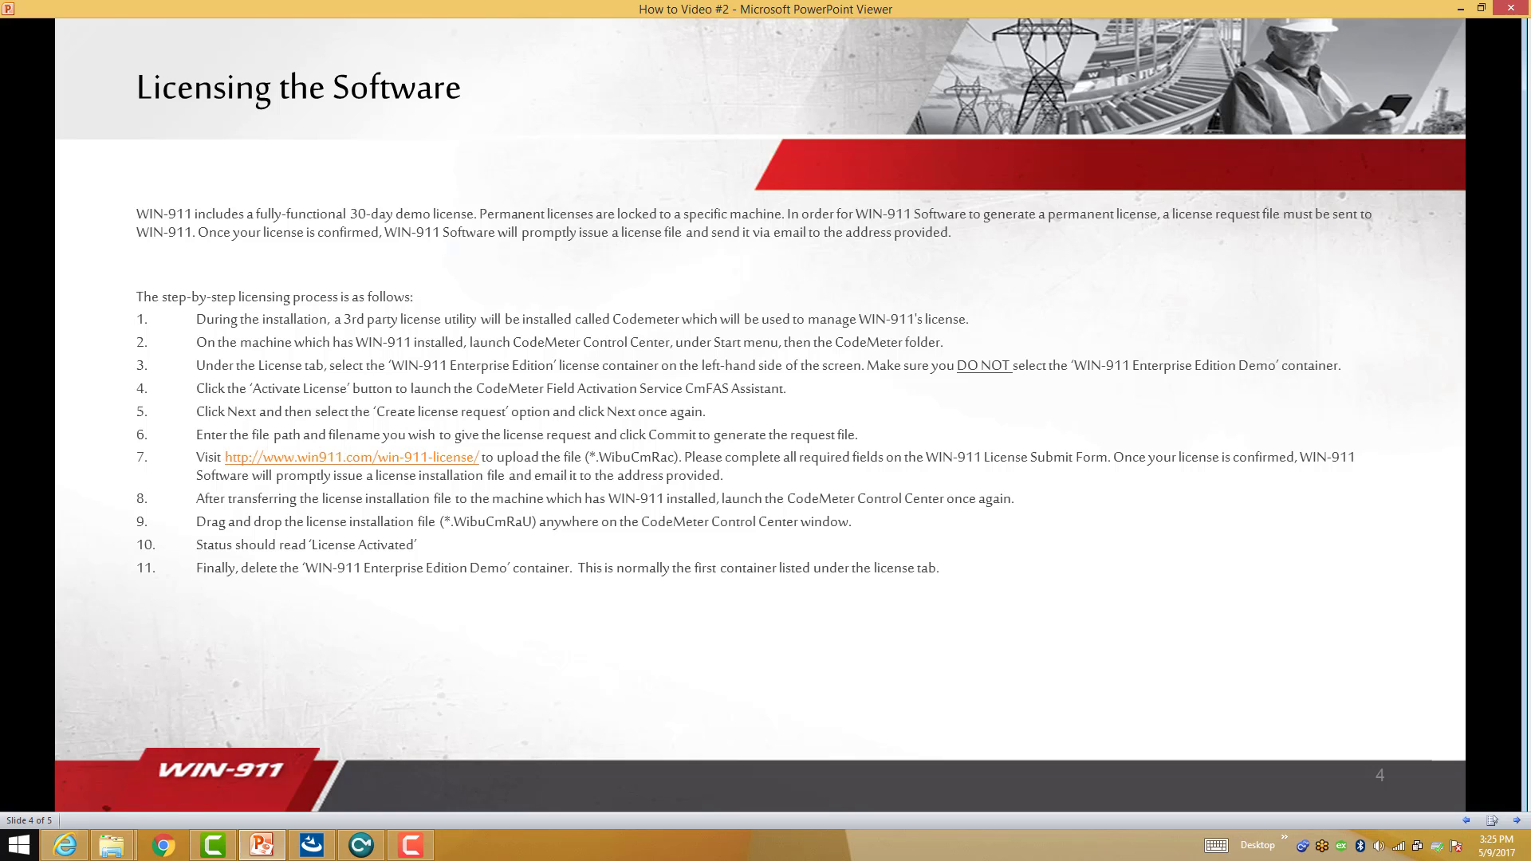
{"action": "left_click", "coordinate": [16, 845]}
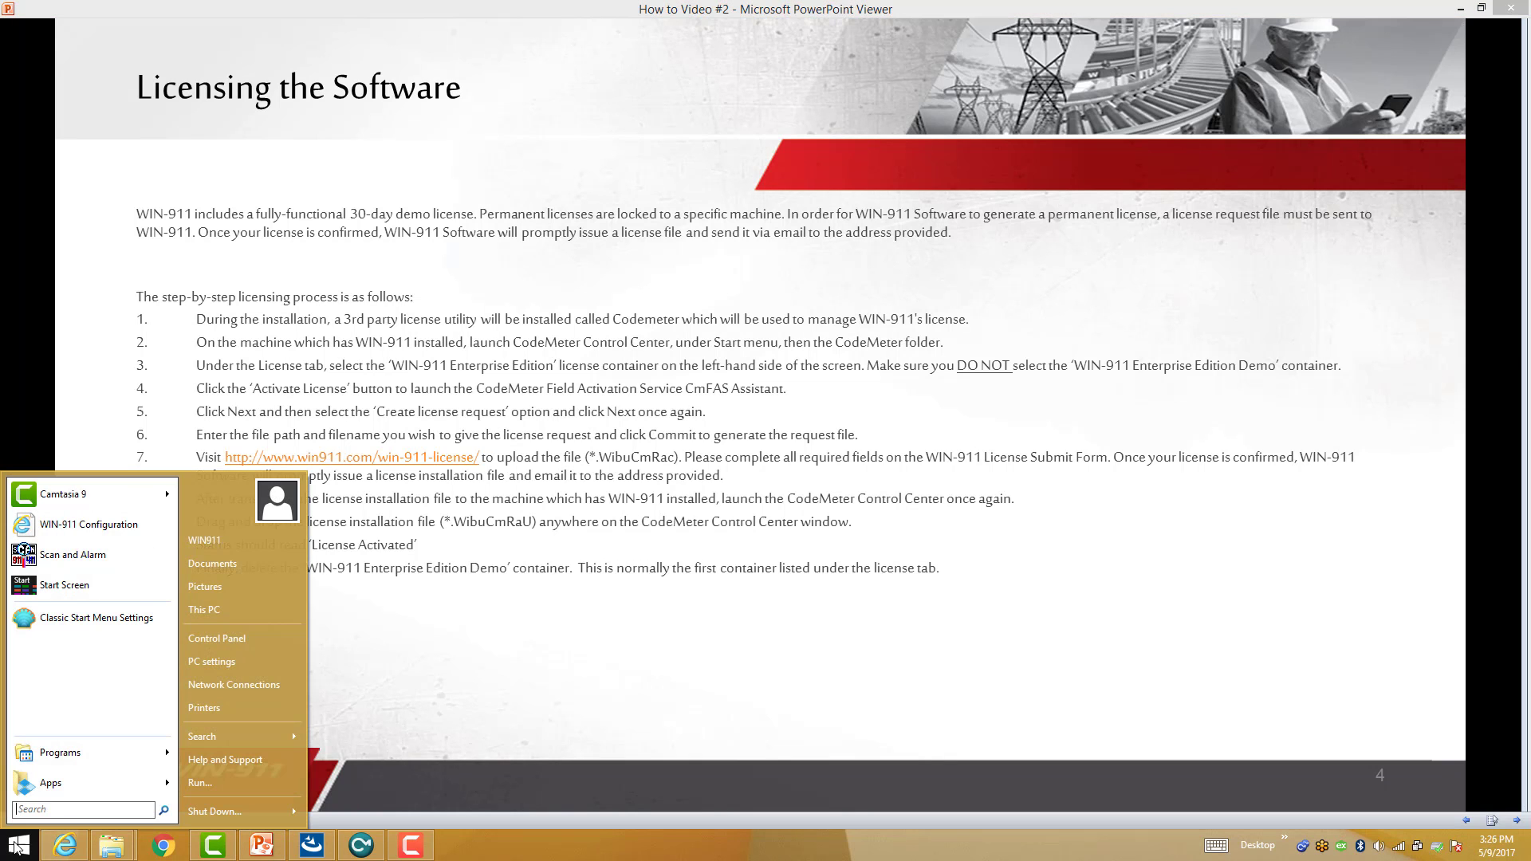
{"action": "mouse_move", "coordinate": [66, 759]}
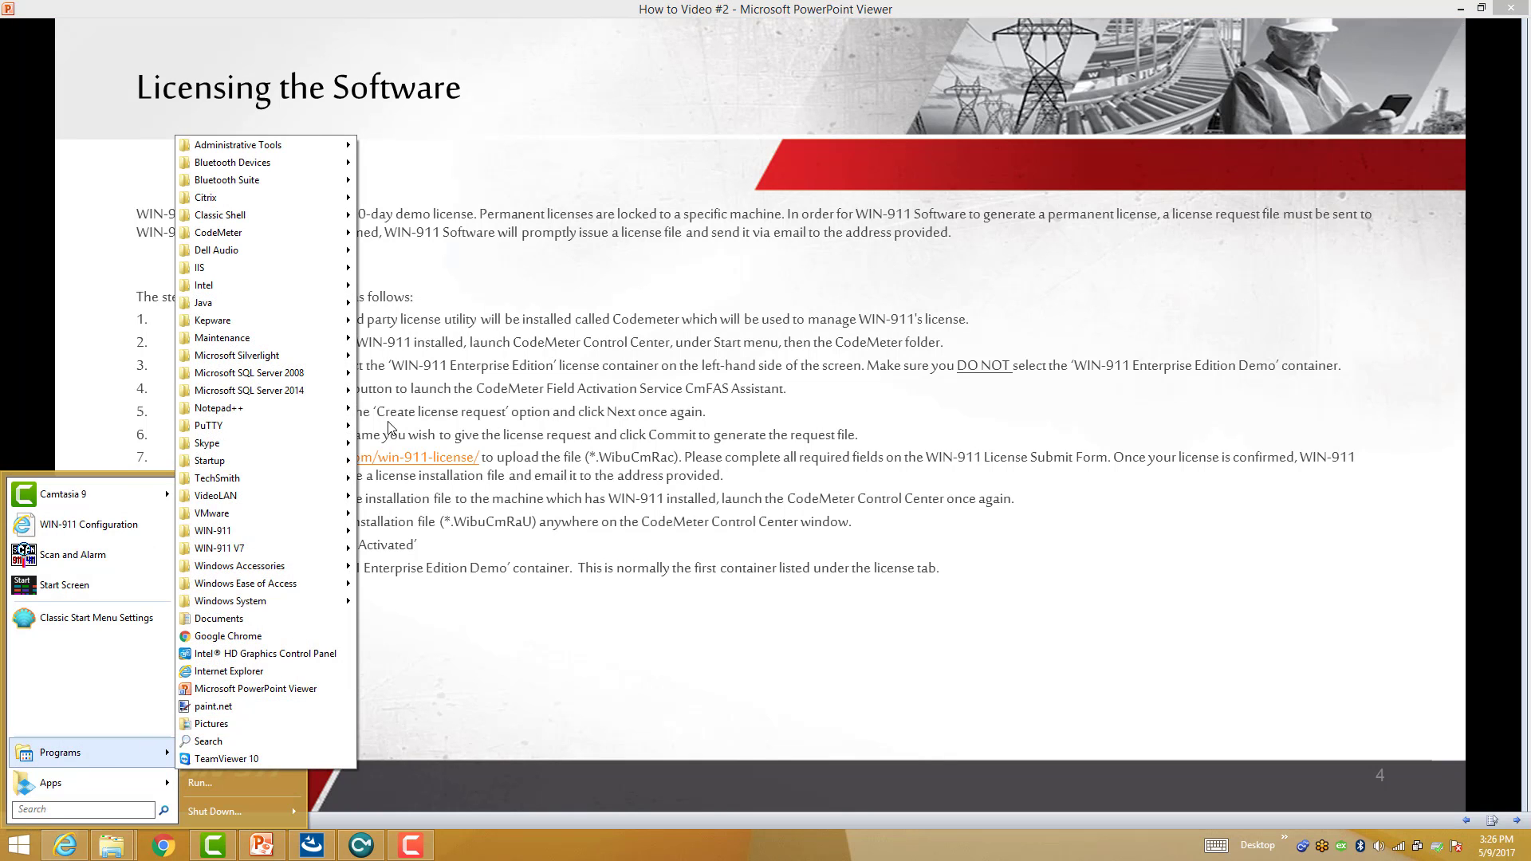
{"action": "mouse_move", "coordinate": [275, 234]}
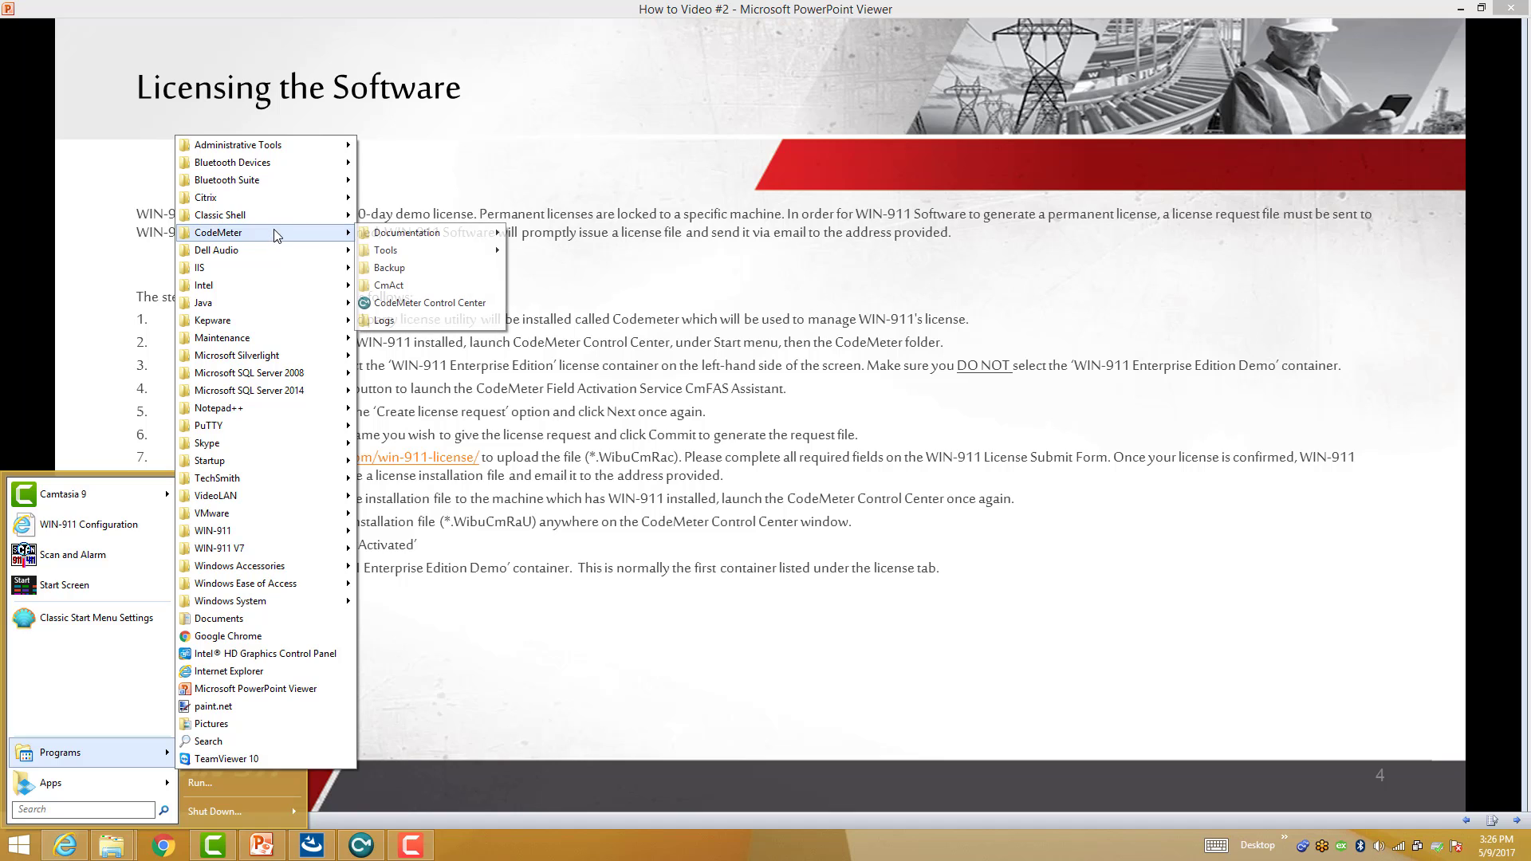
{"action": "left_click", "coordinate": [436, 305]}
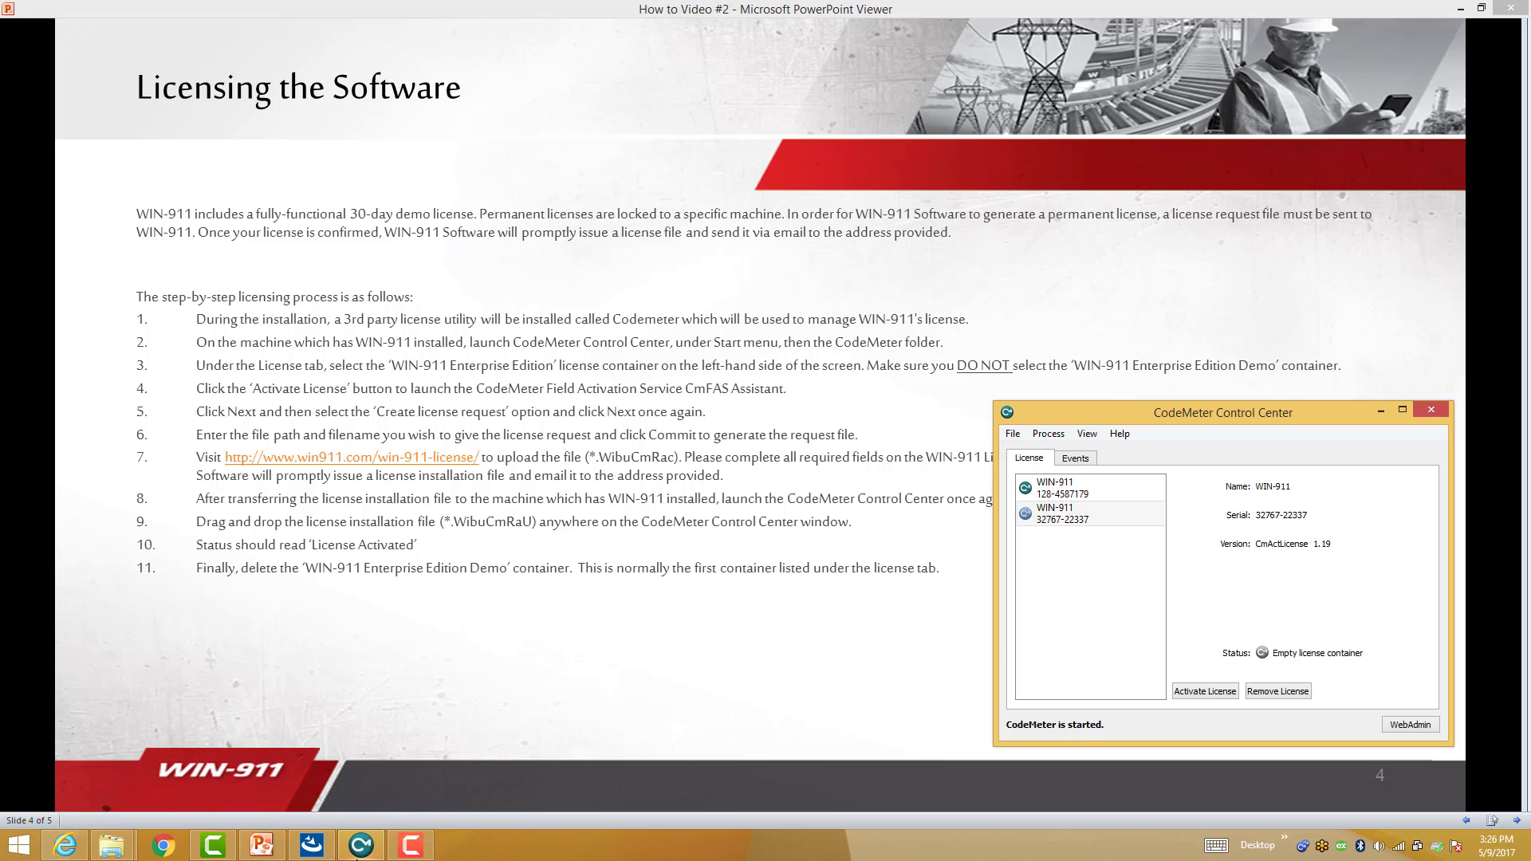
{"action": "left_click_drag", "start_coordinate": [1241, 409], "coordinate": [1205, 16]}
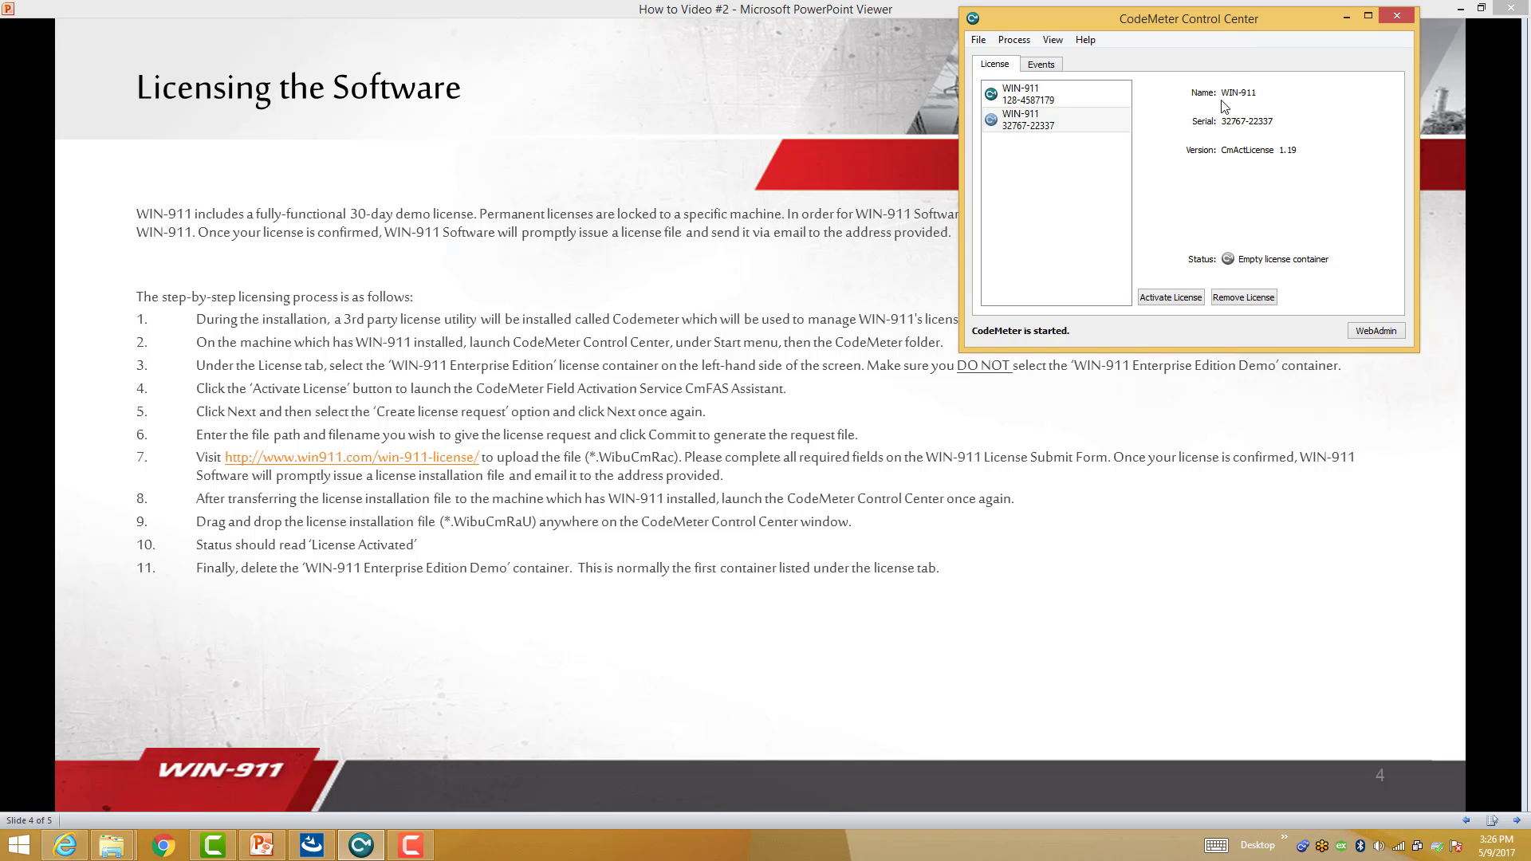
Create a license request file for the empty WIN-911 license container, saving it in the Downloads folder under the suggested name
{"action": "left_click", "coordinate": [1179, 297]}
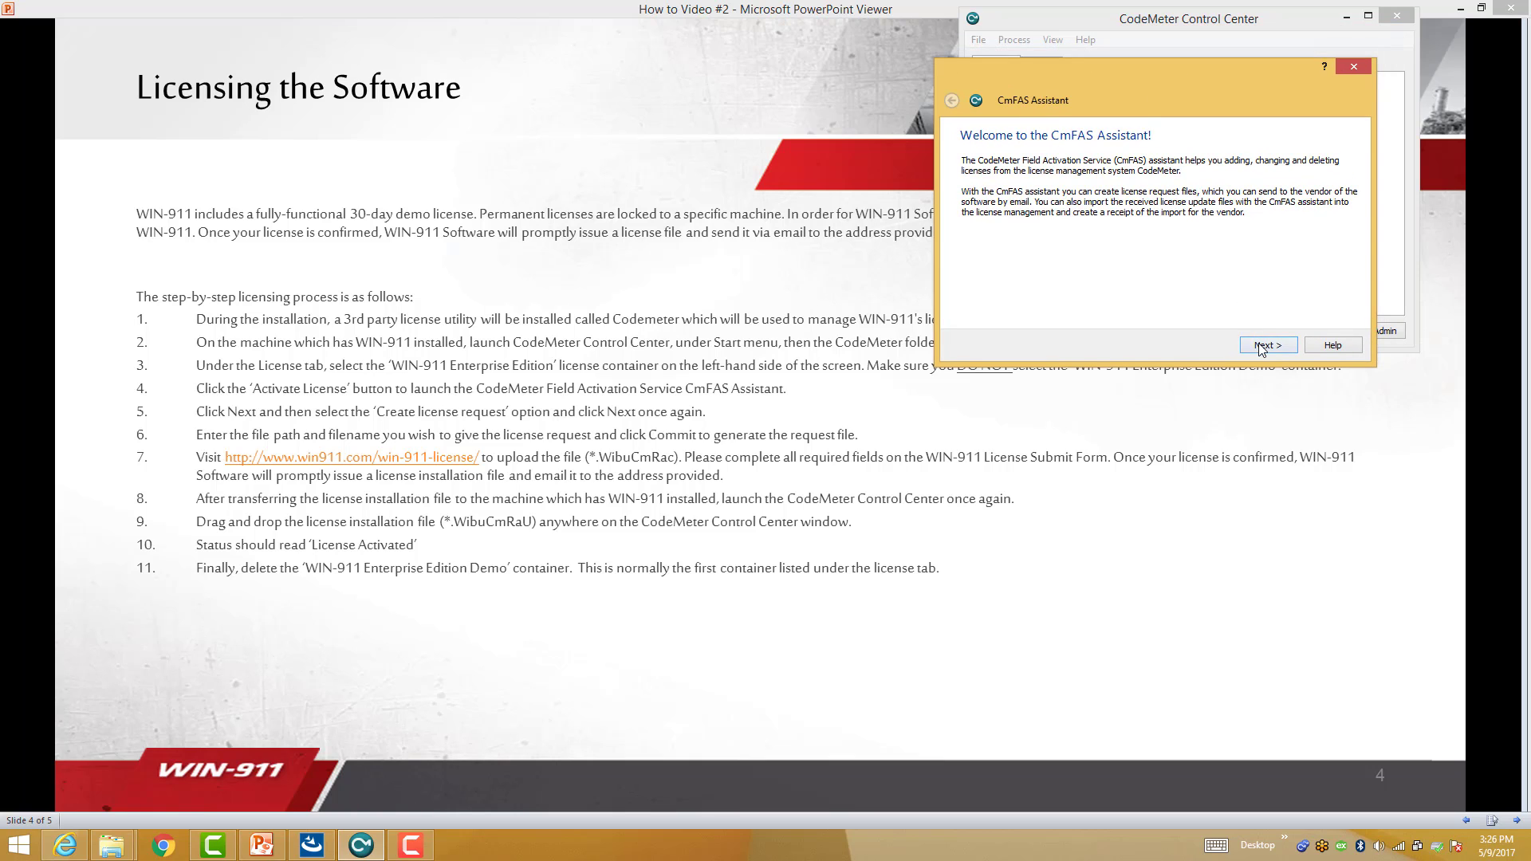
{"action": "left_click", "coordinate": [1260, 346]}
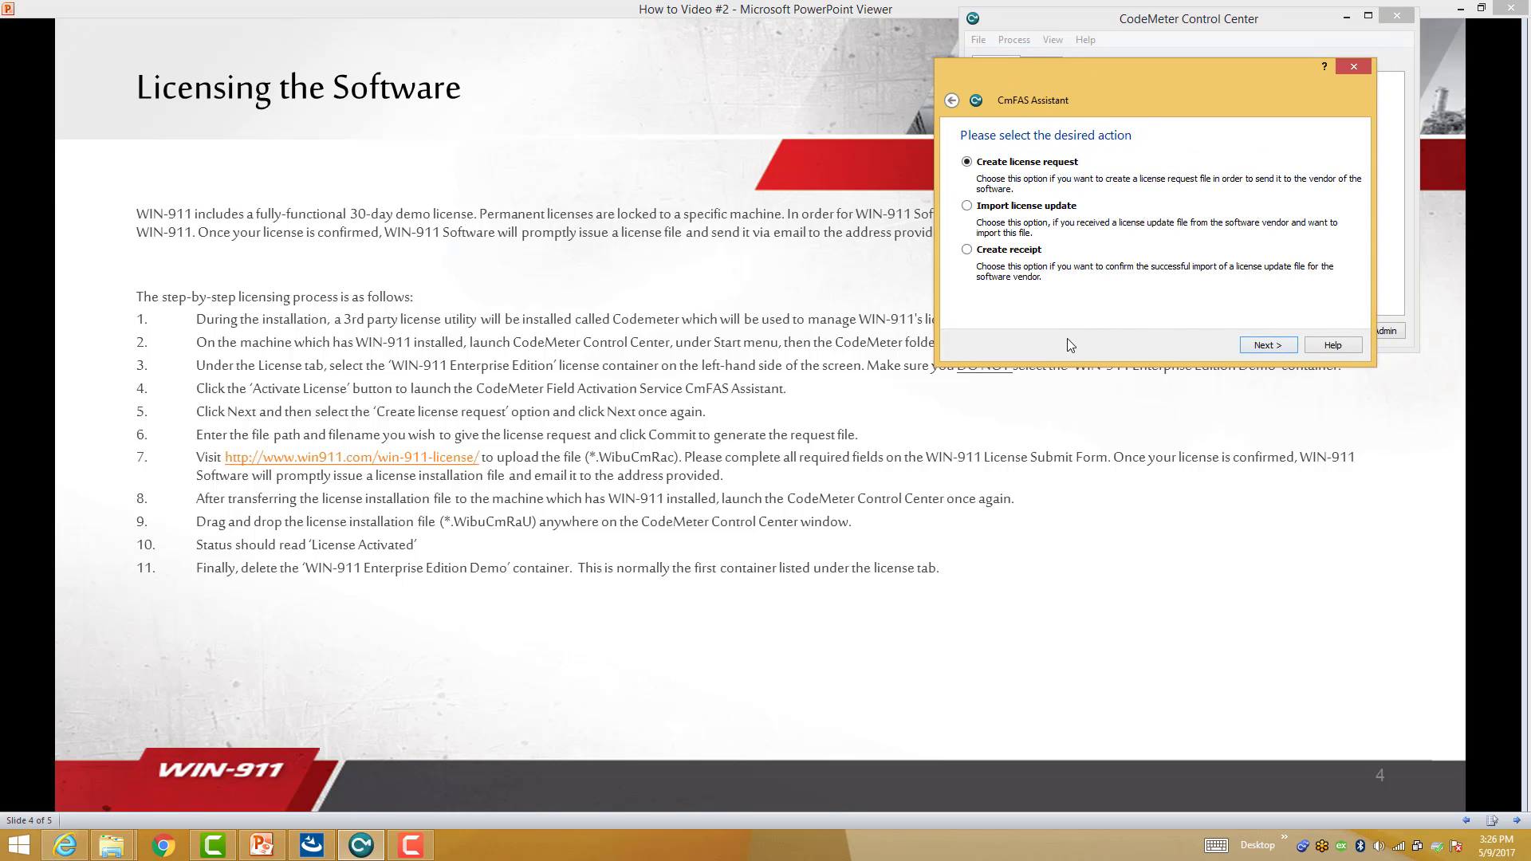
{"action": "left_click", "coordinate": [1264, 346]}
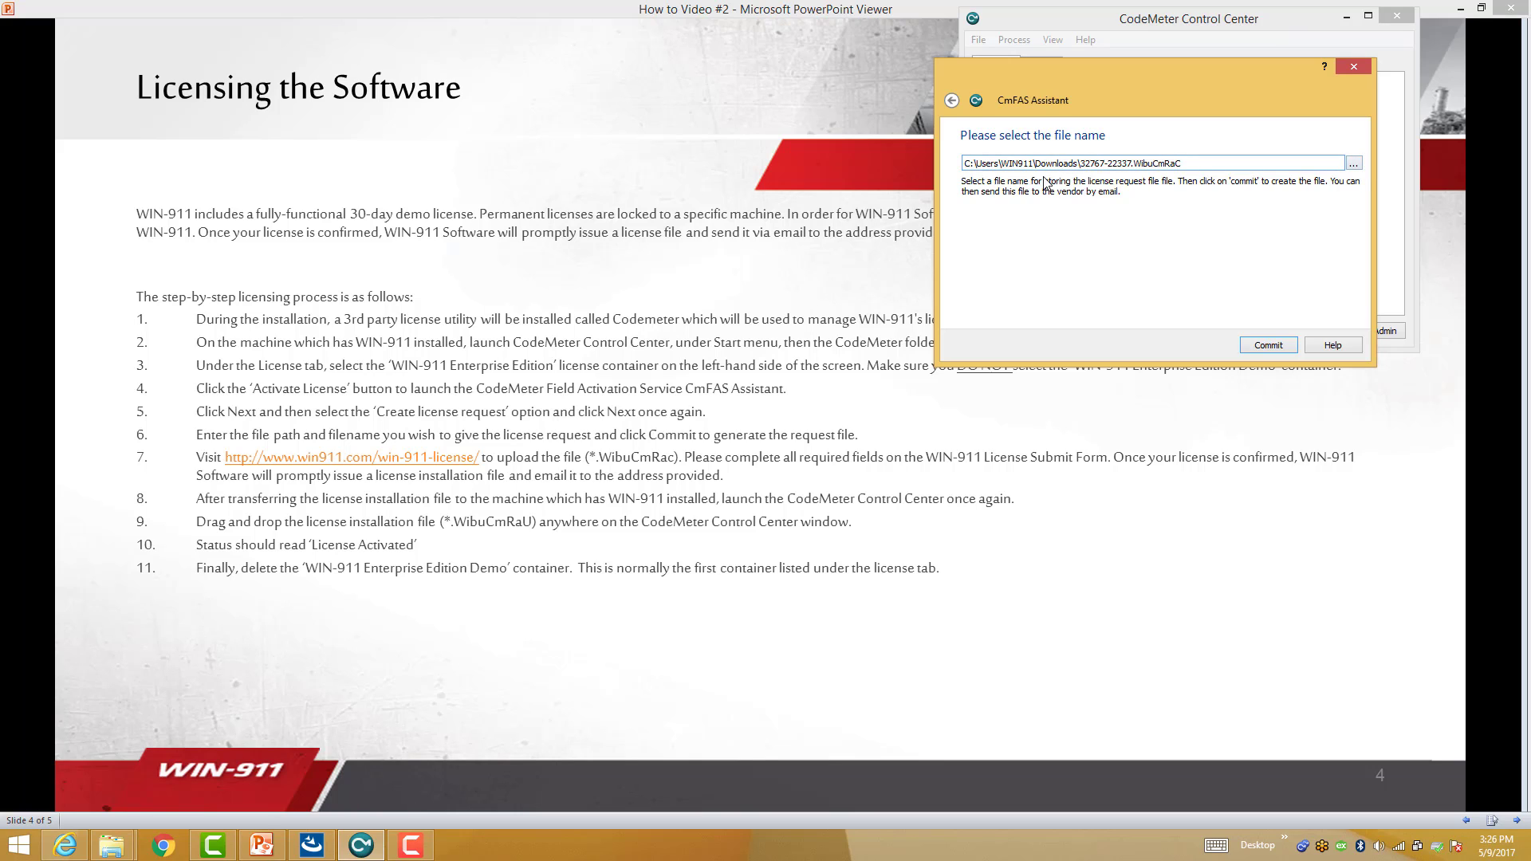
{"action": "left_click", "coordinate": [1354, 164]}
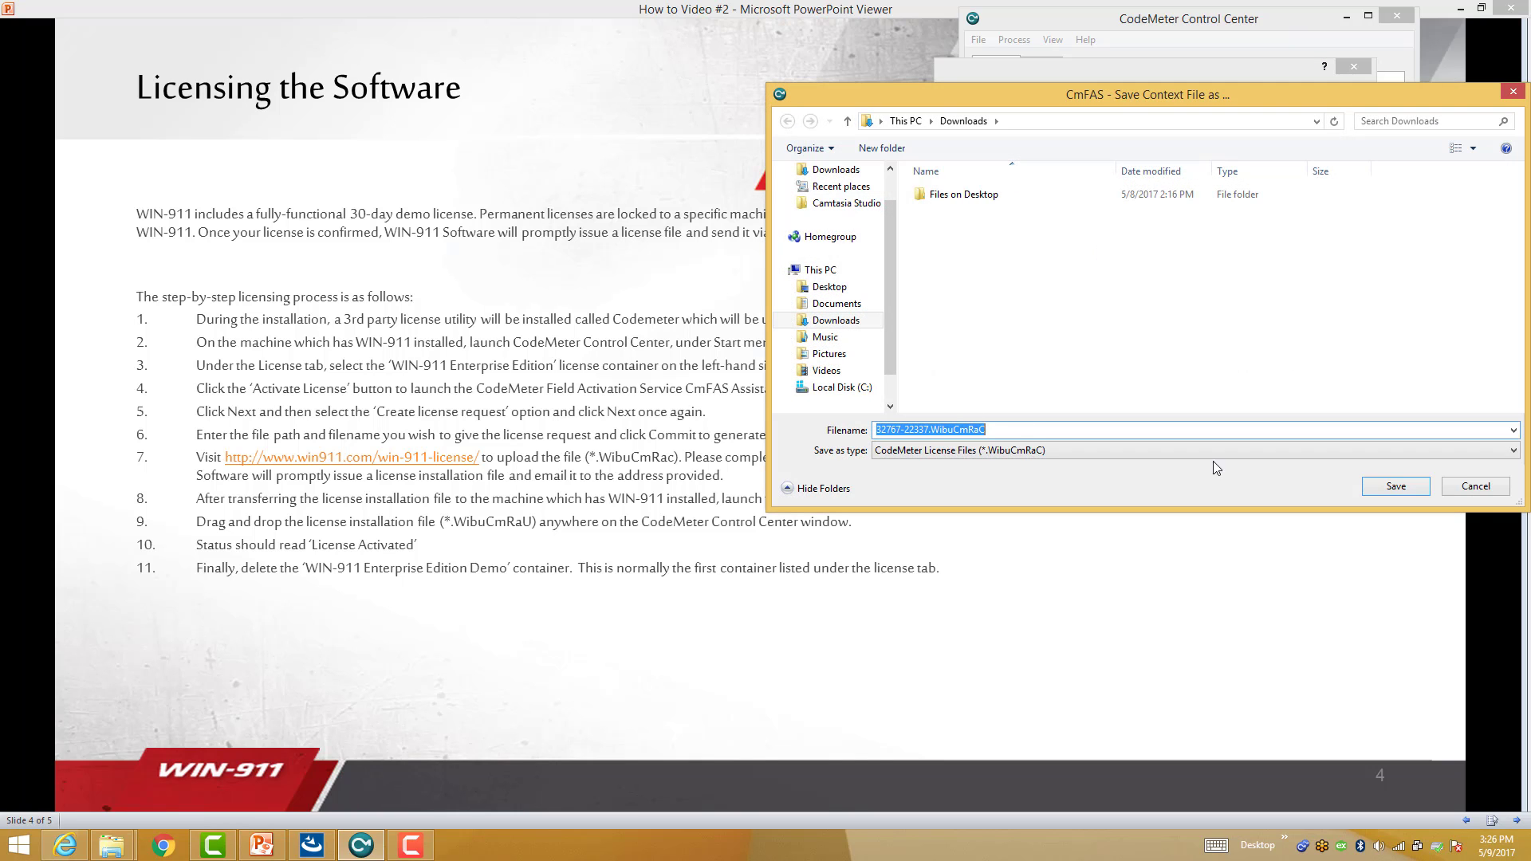
{"action": "left_click", "coordinate": [1392, 483]}
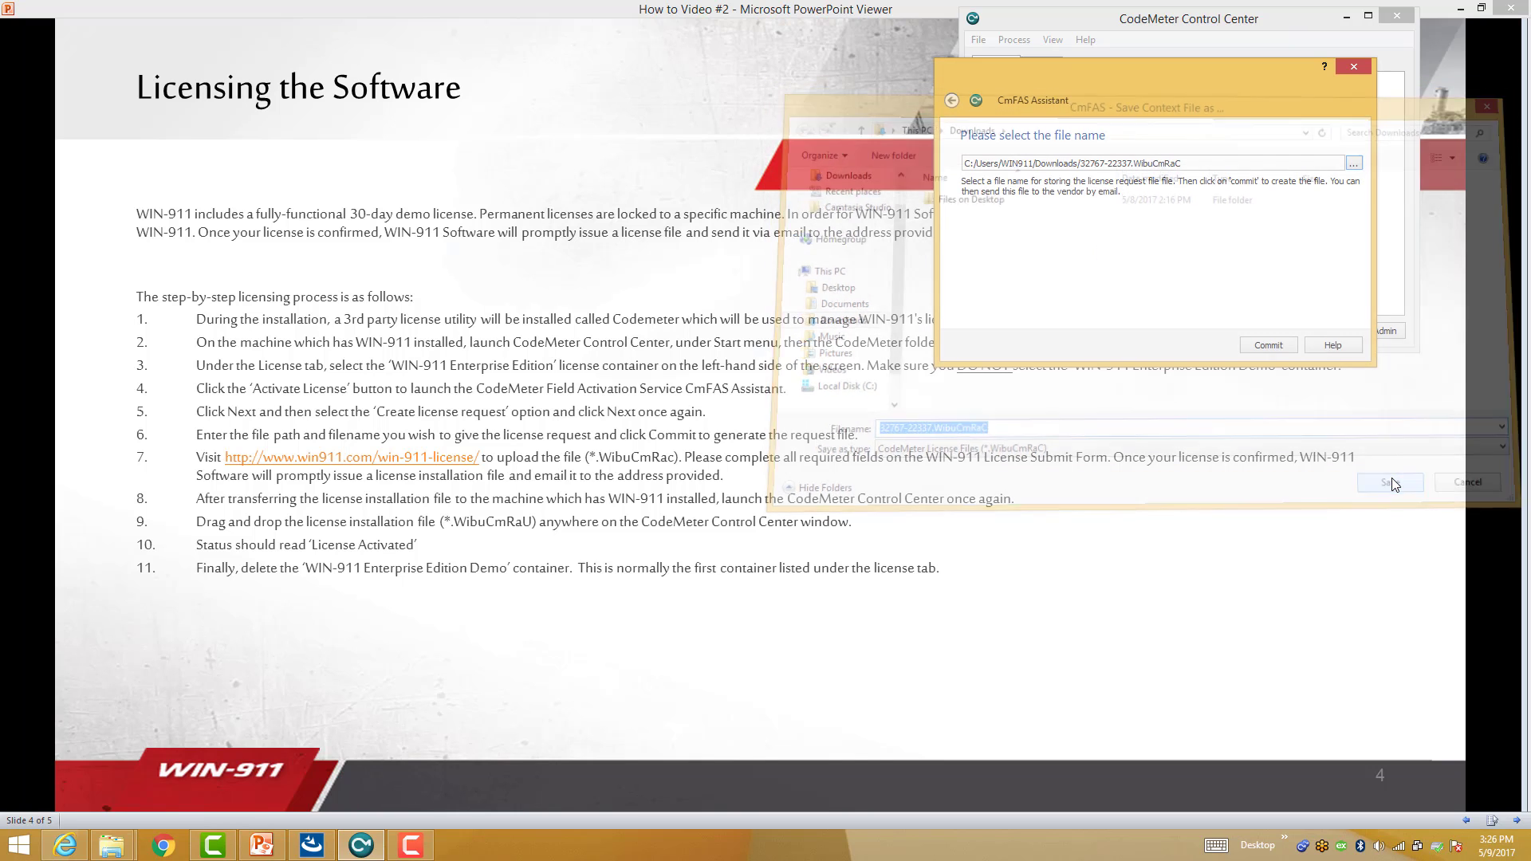
{"action": "left_click", "coordinate": [1275, 351]}
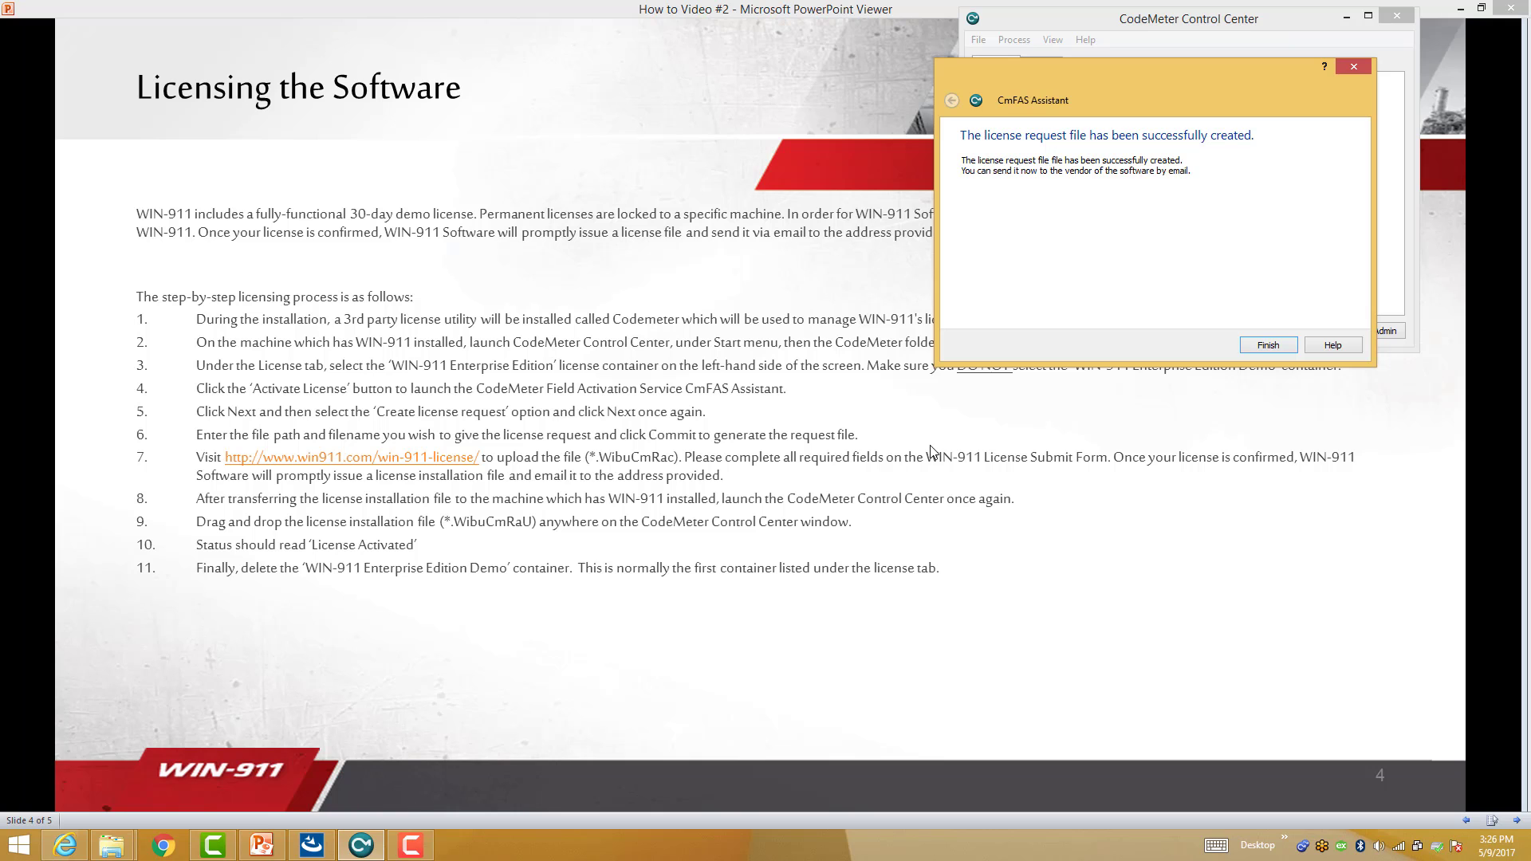
Locate the new WibuCmRaC license request file in the Downloads folder in File Explorer, and minimize the folder window
{"action": "mouse_move", "coordinate": [102, 852]}
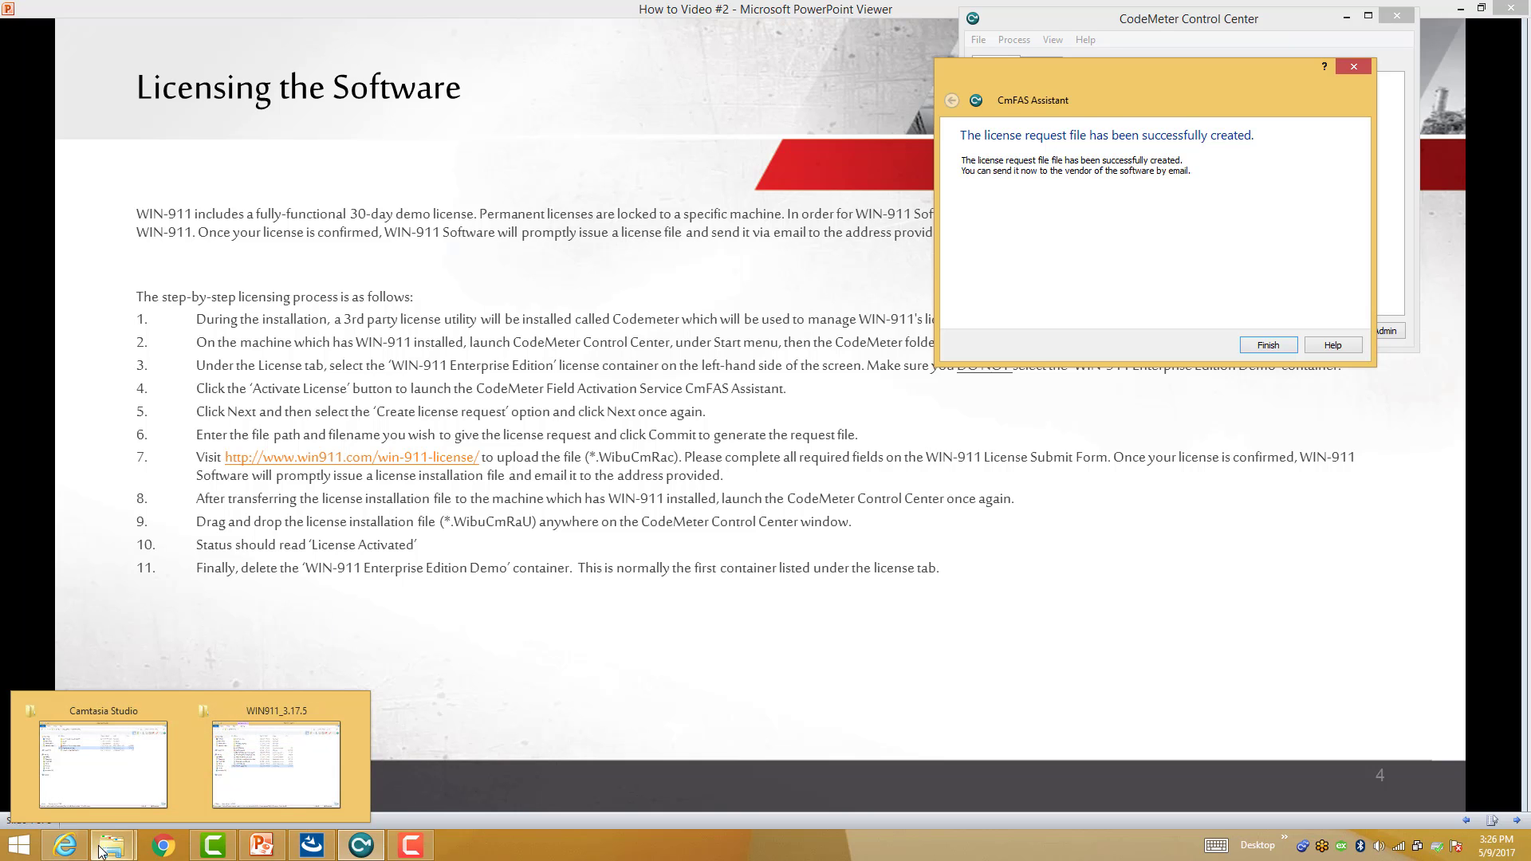
{"action": "left_click", "coordinate": [276, 761]}
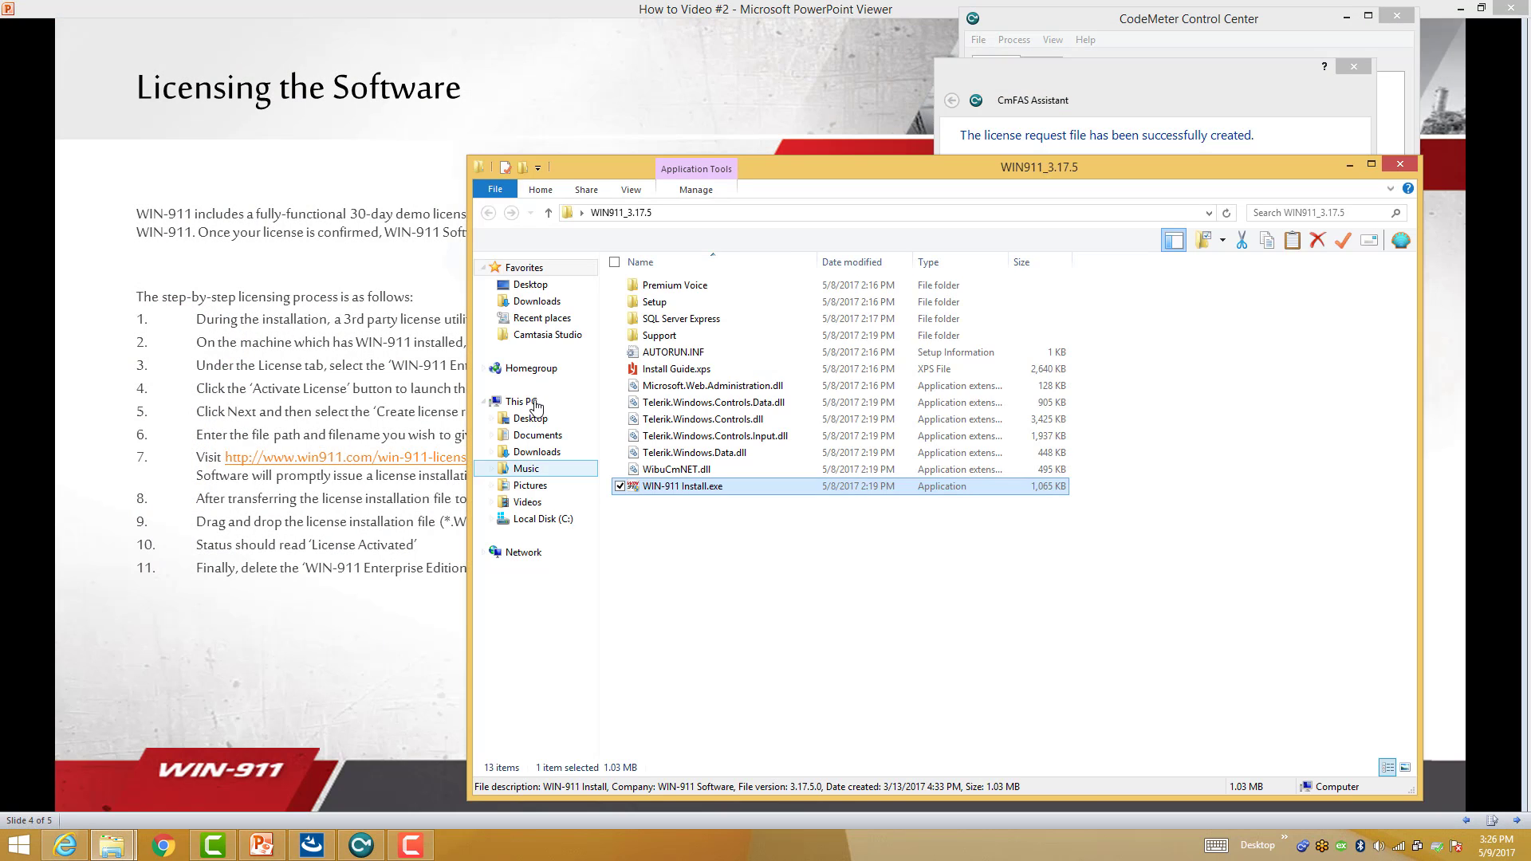
{"action": "left_click", "coordinate": [530, 302]}
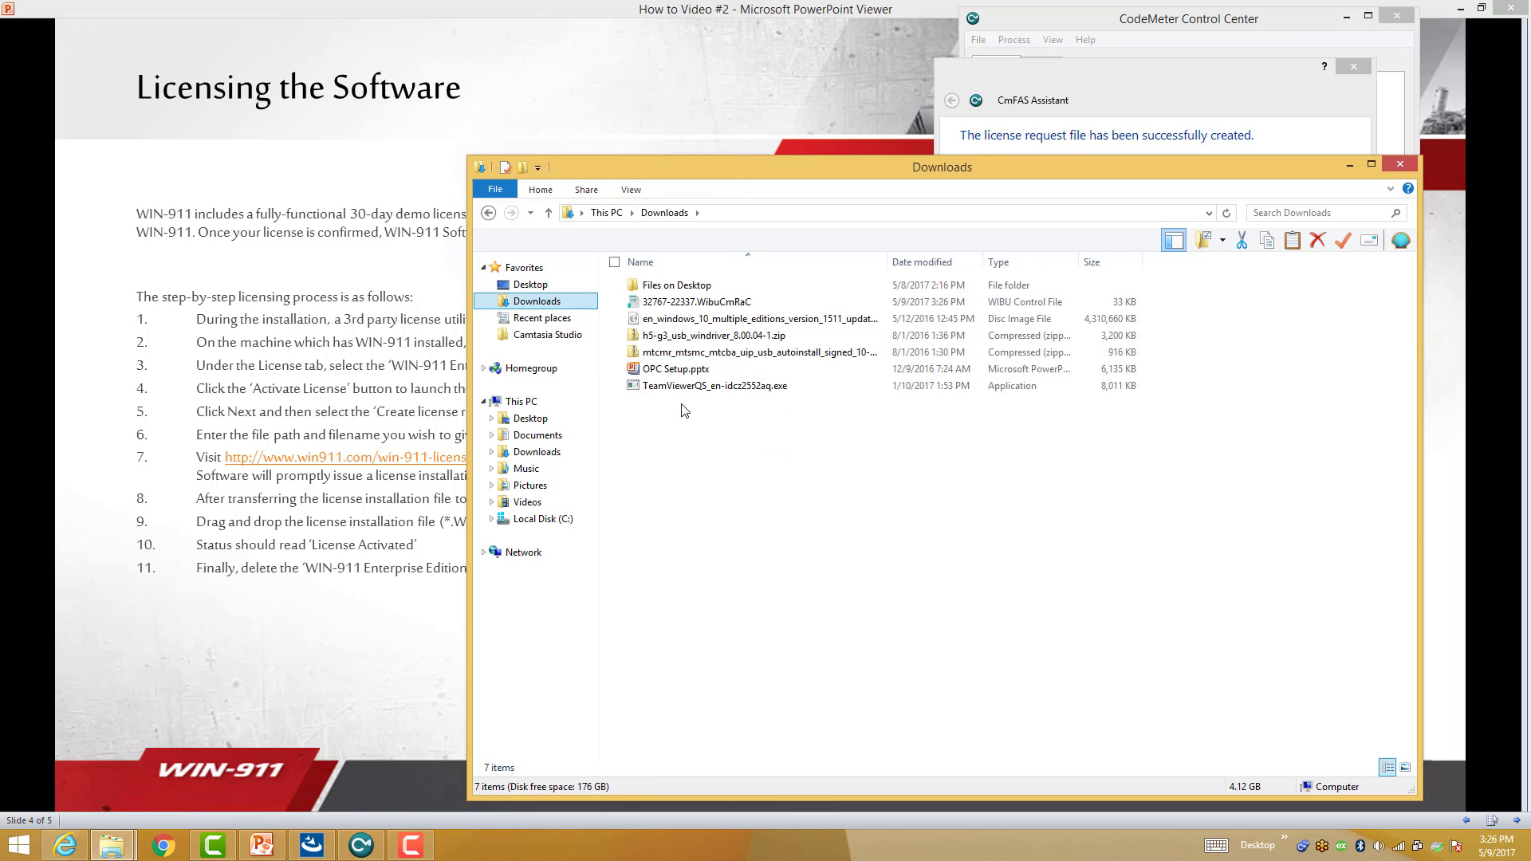
{"action": "left_click", "coordinate": [696, 306]}
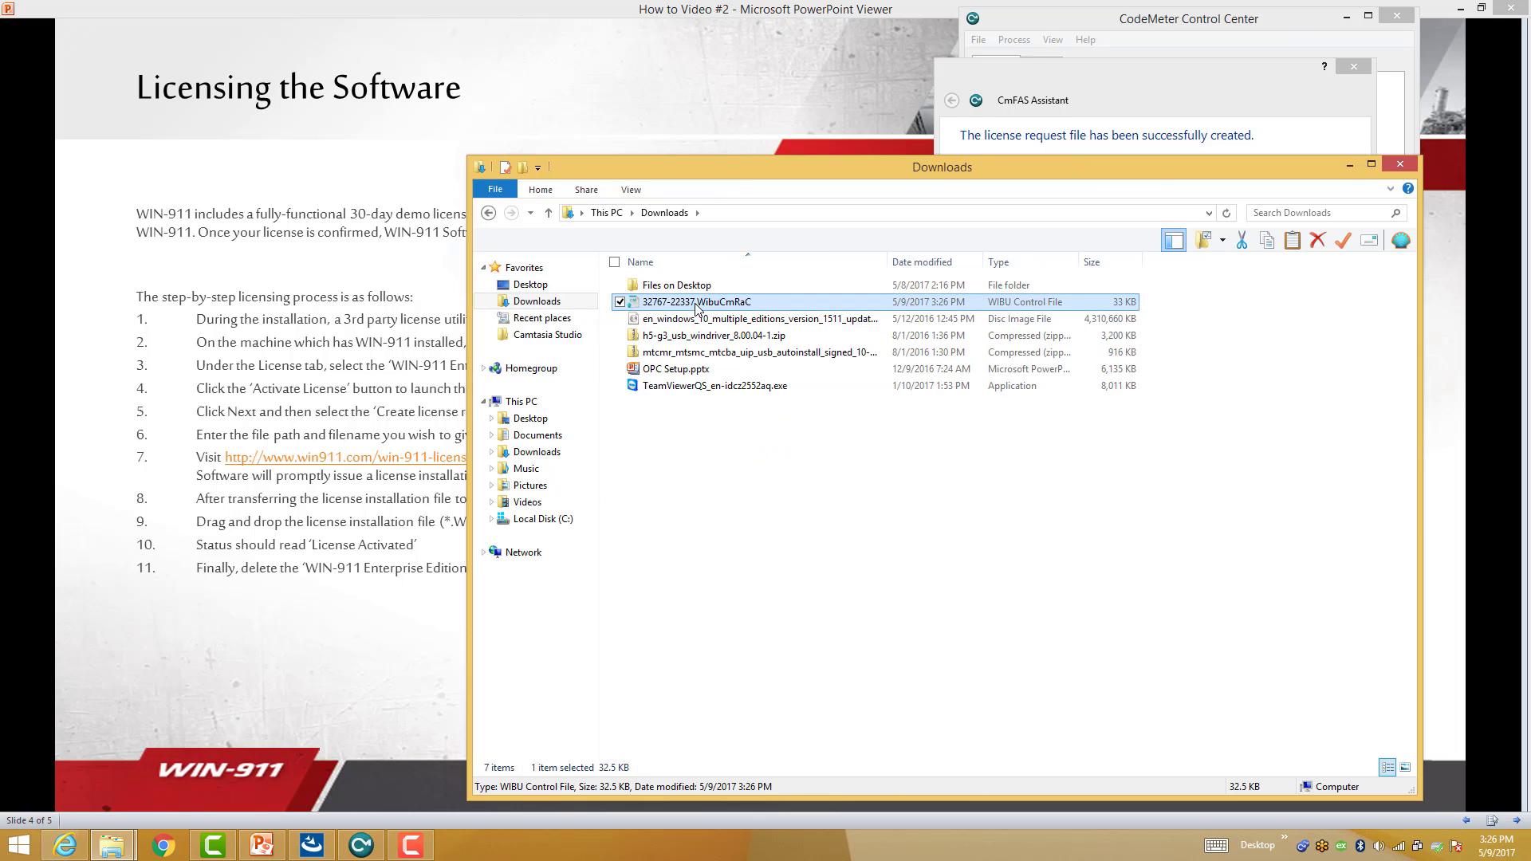
{"action": "left_click", "coordinate": [1138, 94]}
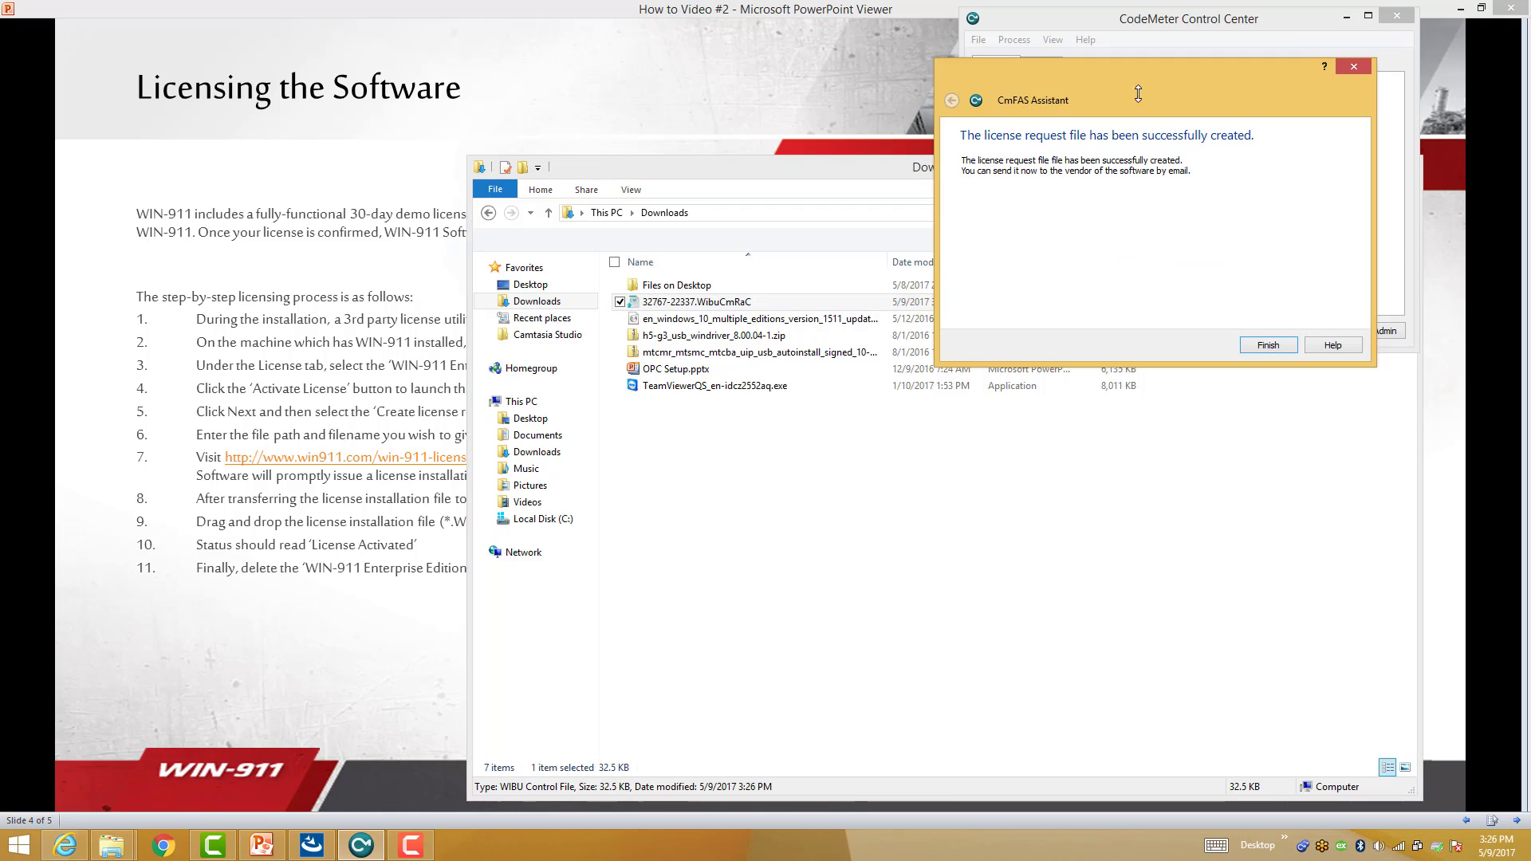
{"action": "left_click", "coordinate": [911, 169]}
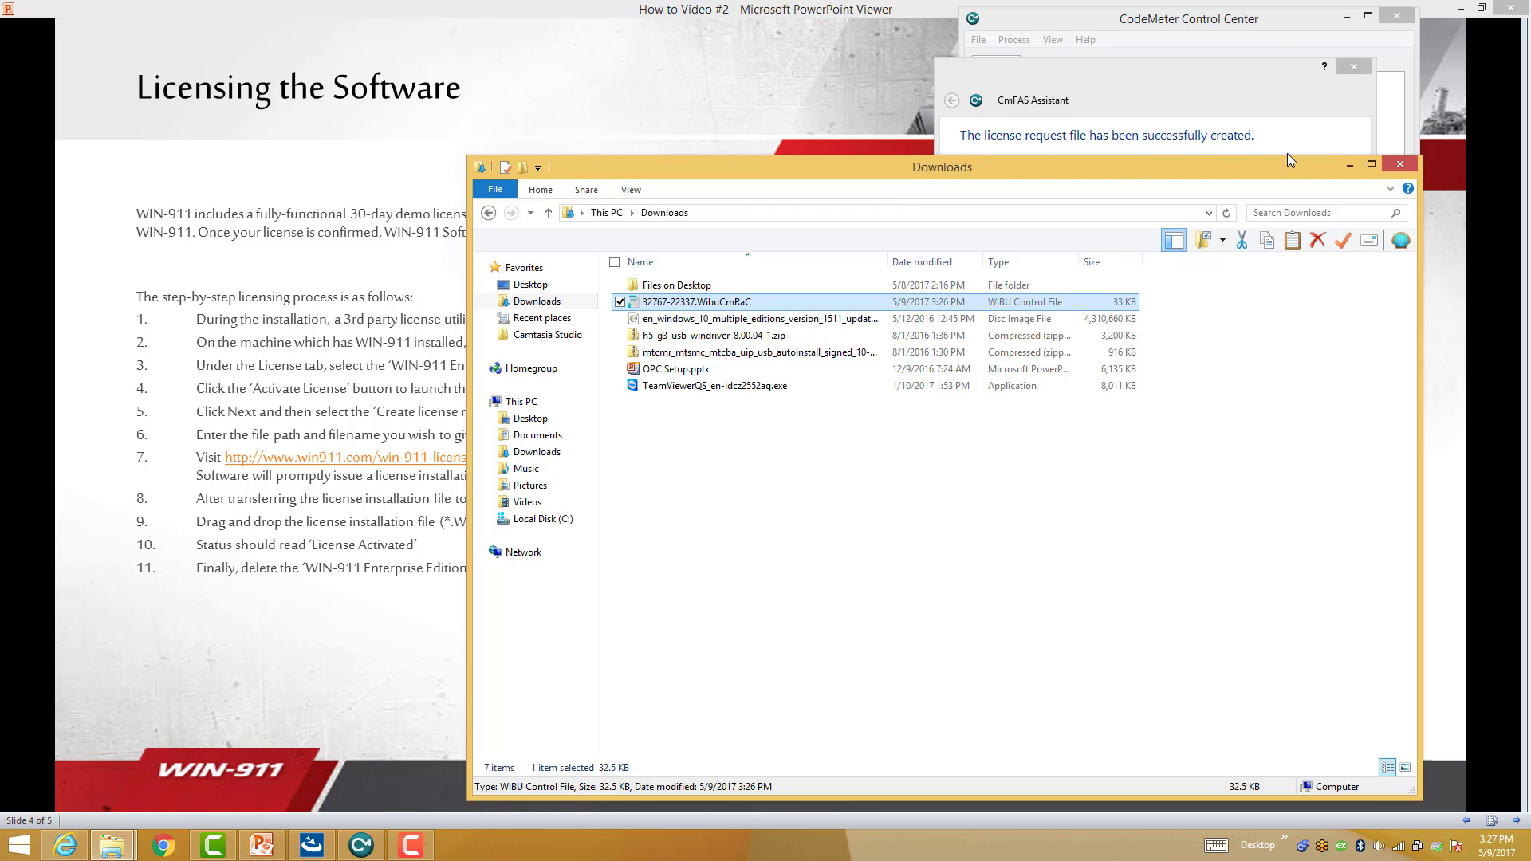
{"action": "left_click", "coordinate": [1349, 165]}
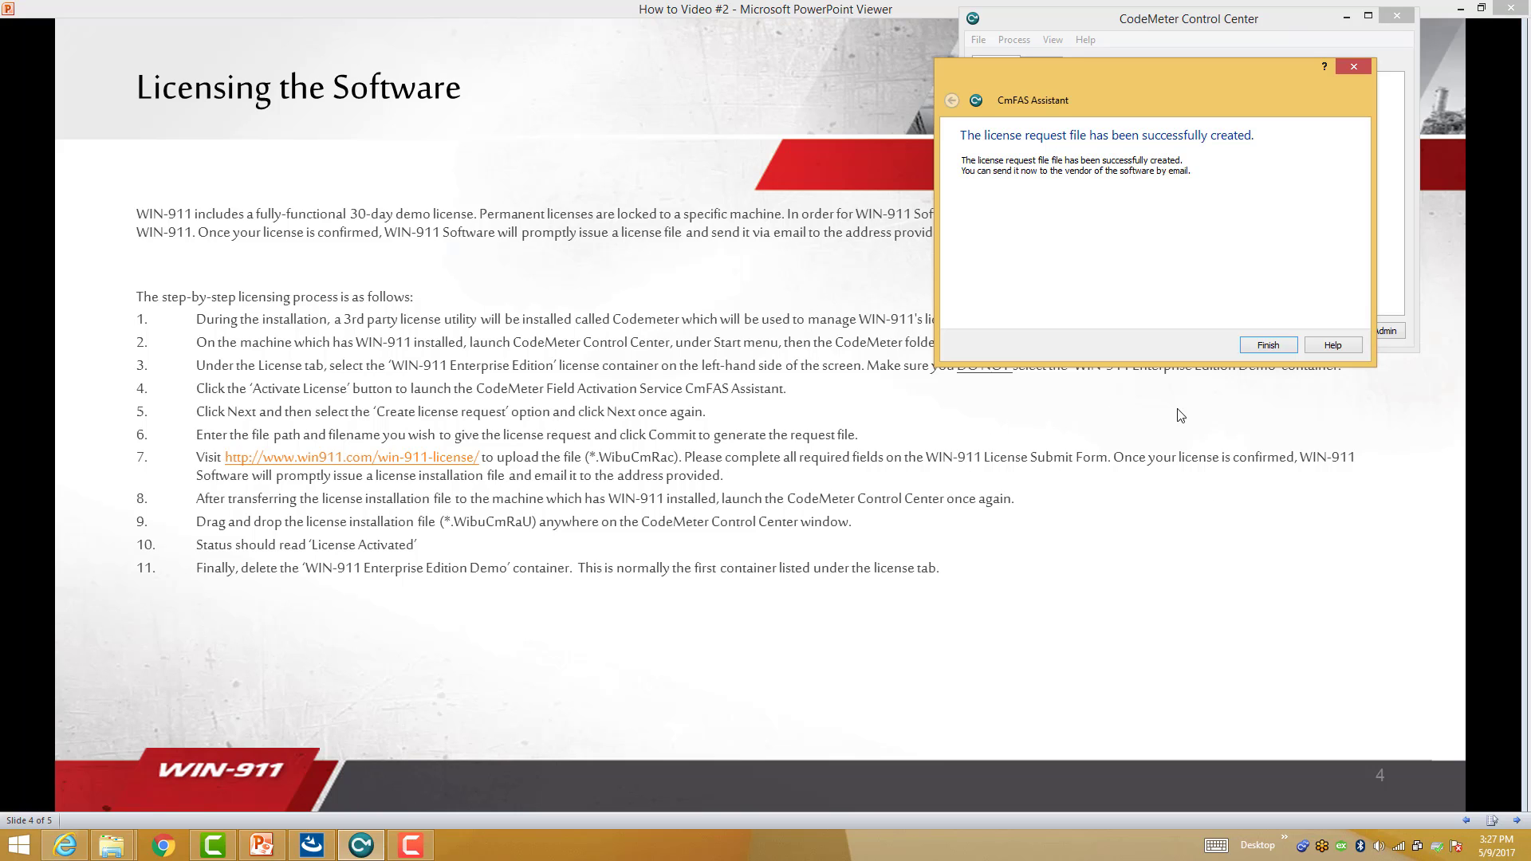
Finish the CmFAS Assistant and return to the licensing slide in PowerPoint Viewer
{"action": "left_click", "coordinate": [1257, 349]}
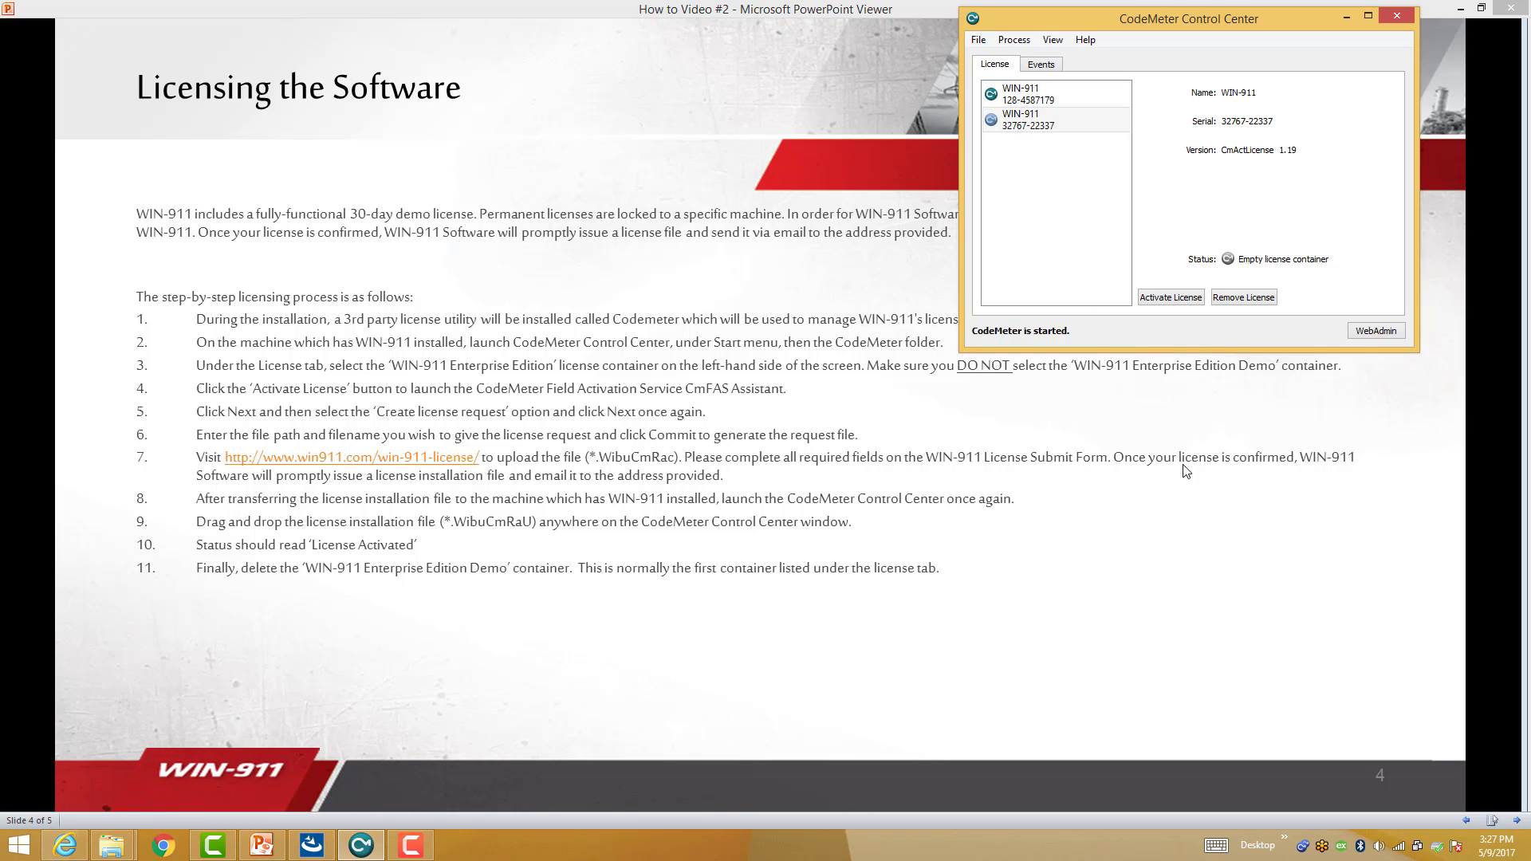
{"action": "left_click", "coordinate": [1505, 505]}
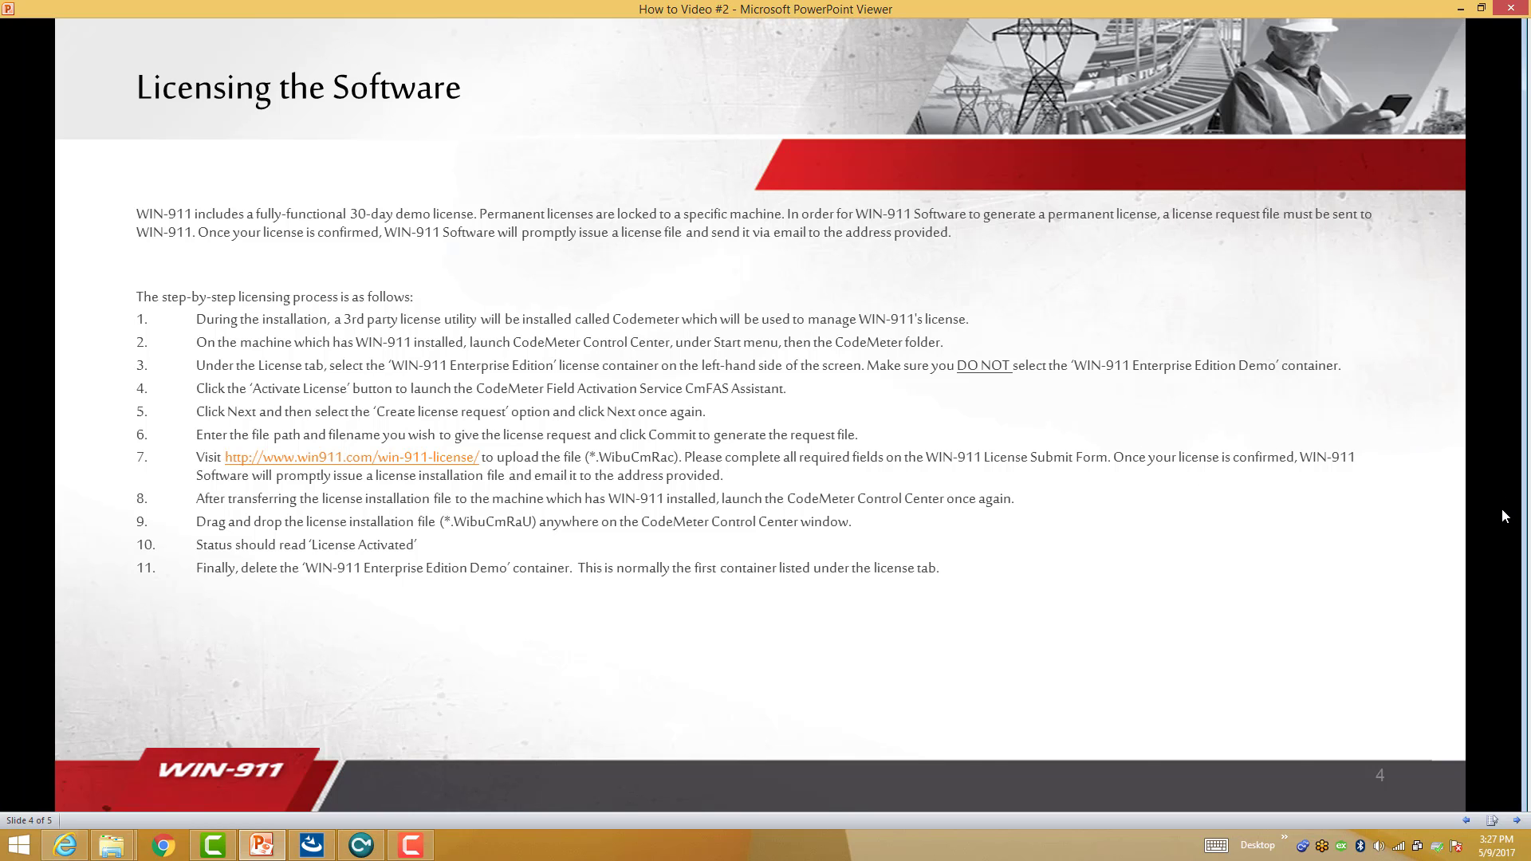